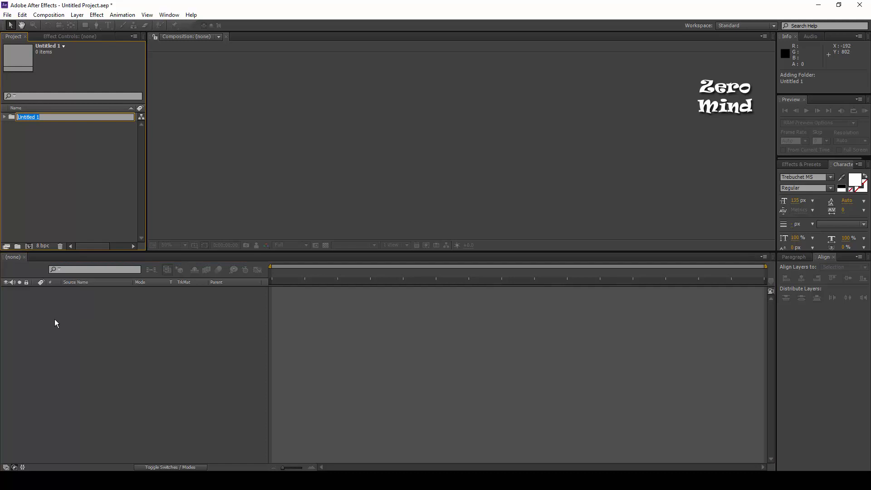
# - Name the new project folder "Title 02" and select it
pyautogui.write('T')
pyautogui.click(51, 178)
pyautogui.click(37, 118)
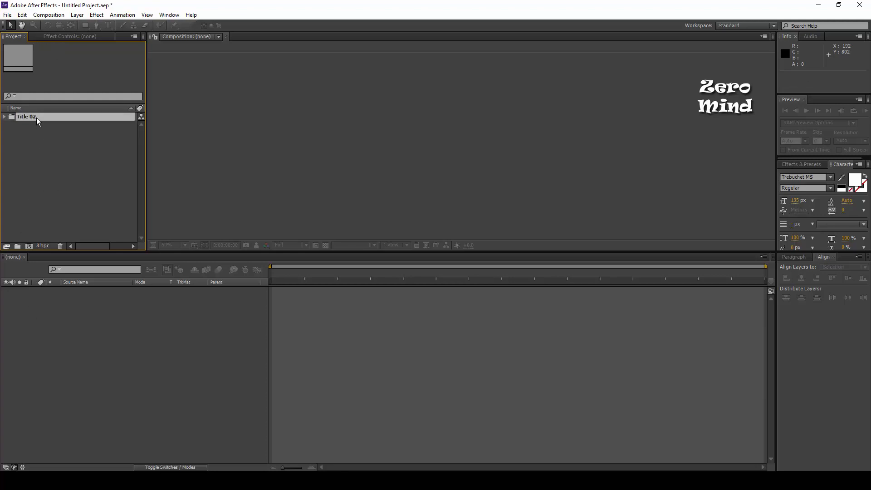
# - Create a composition named "[Edit] Title 02" inside the Title 02 folder, with the HDTV 1080 24 preset
pyautogui.hotkey('ctrl', 'n')
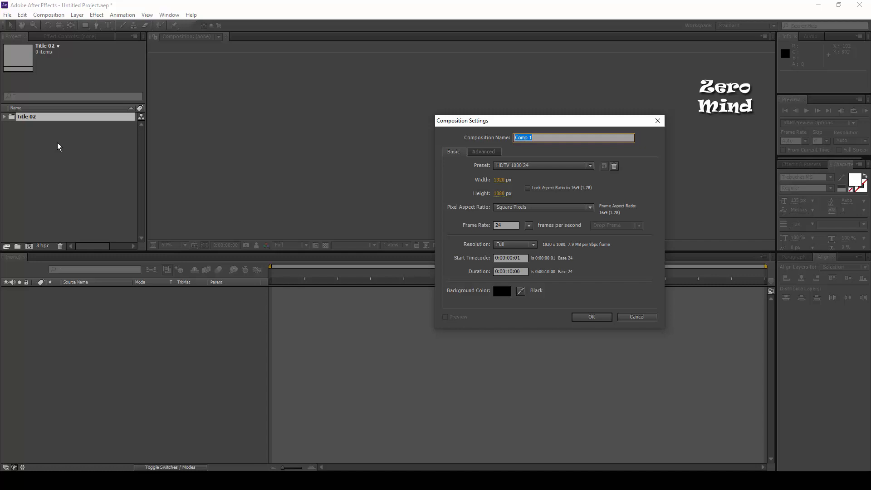
pyautogui.press('BackSpace')
pyautogui.write('[Edit] Title 02')
pyautogui.press('Return')
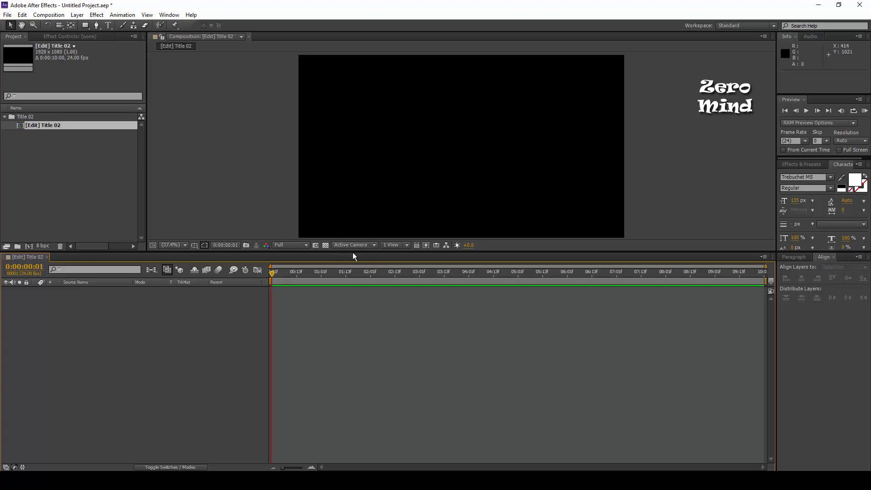
pyautogui.moveTo(353, 254); pyautogui.dragTo(354, 290)
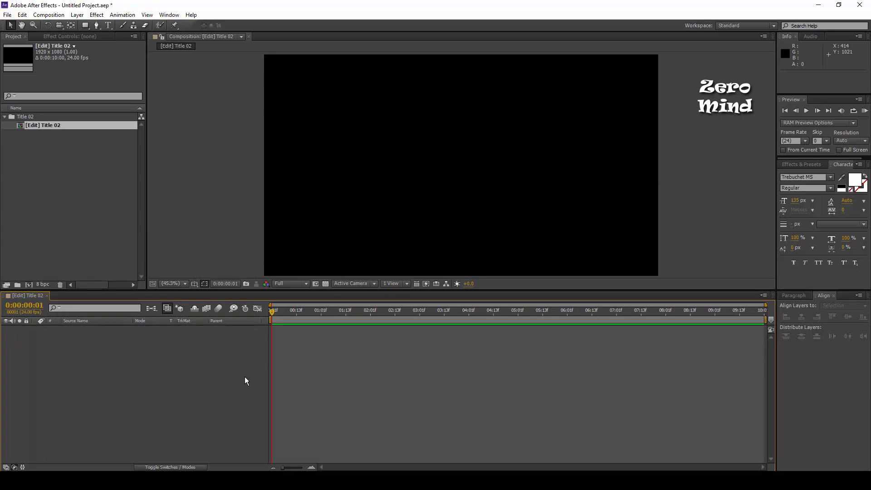
# - Add a text layer reading "START THINK" and insert an extra space between the two words
pyautogui.hotkey('ctrl', 'alt', 'shift', 't')
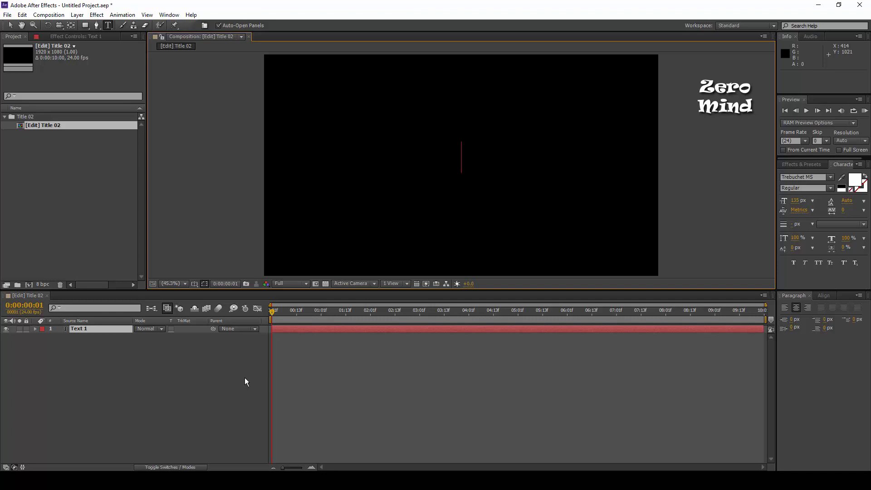
pyautogui.write('START ')
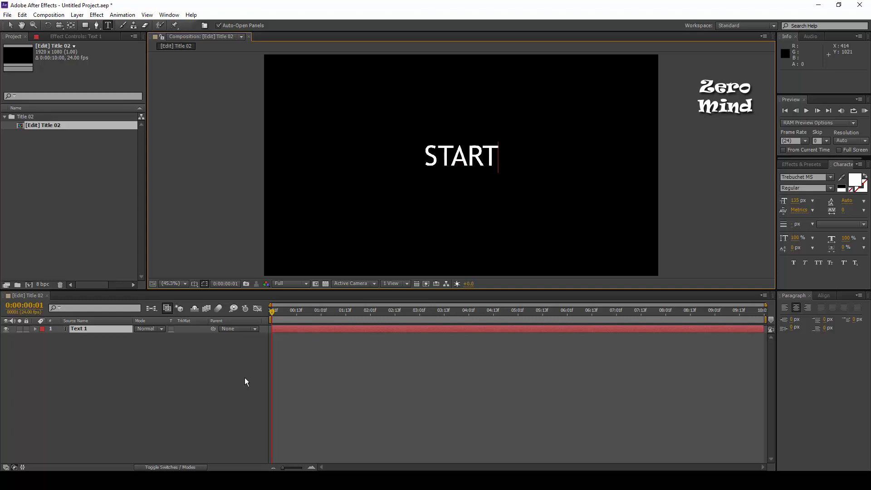
pyautogui.write('T')
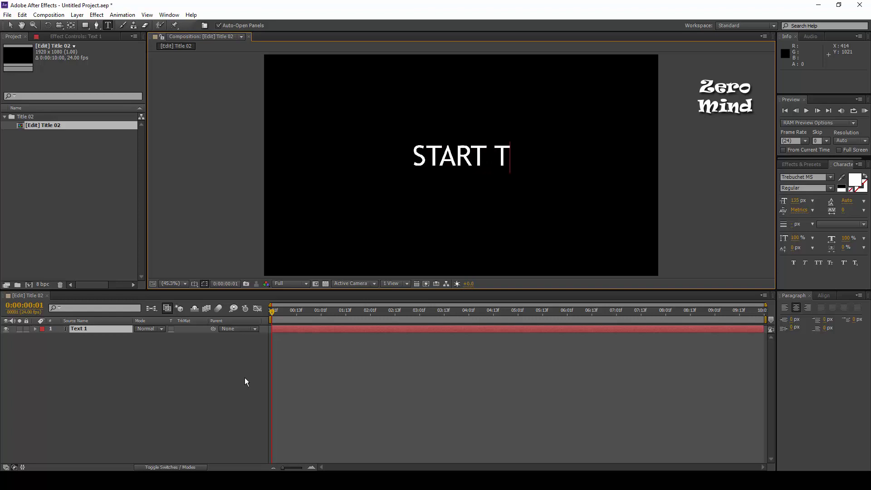
pyautogui.write('HI')
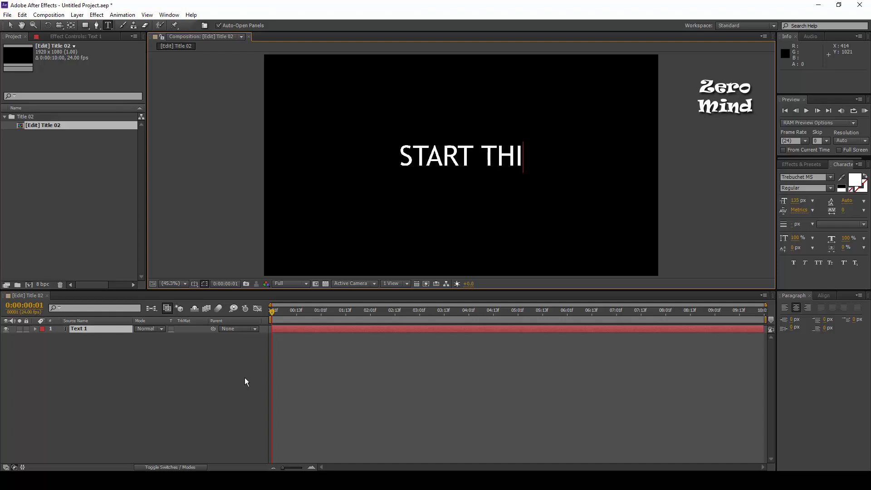
pyautogui.write('NK')
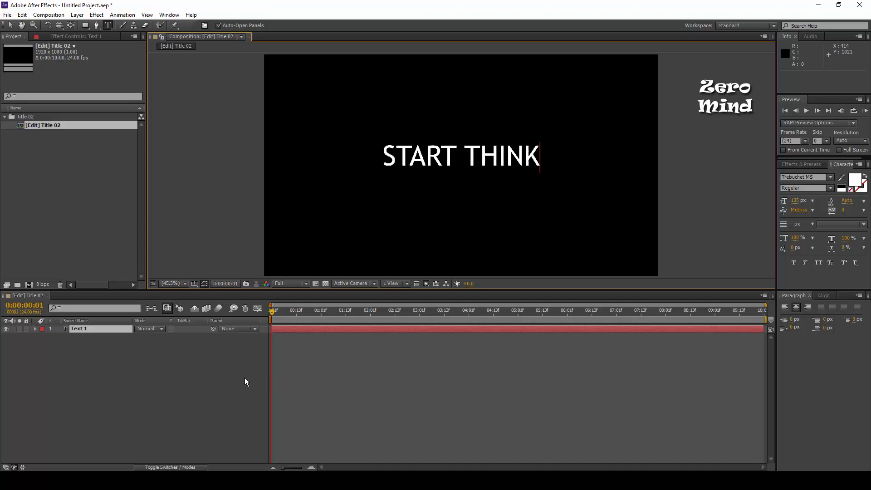
pyautogui.click(202, 371)
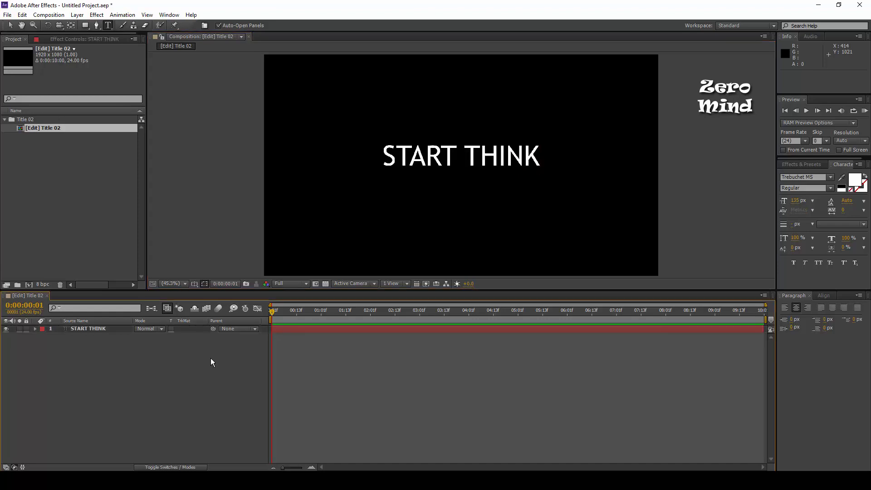
pyautogui.click(459, 153)
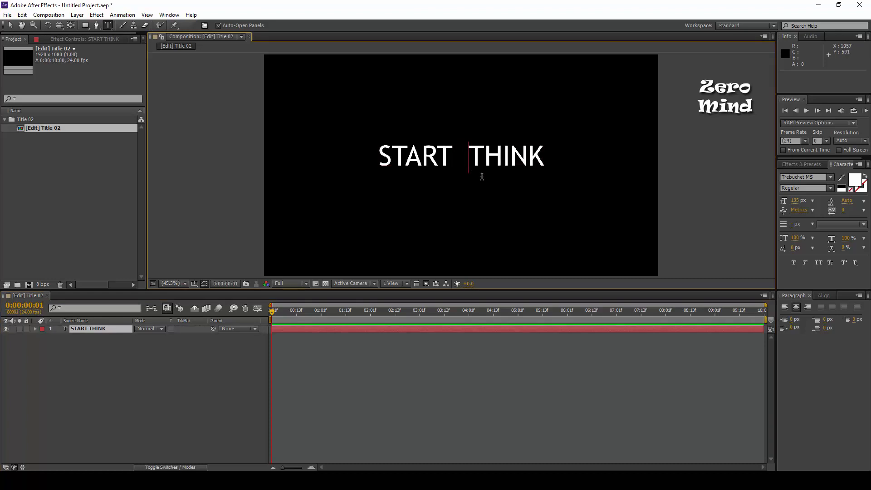
pyautogui.click(232, 356)
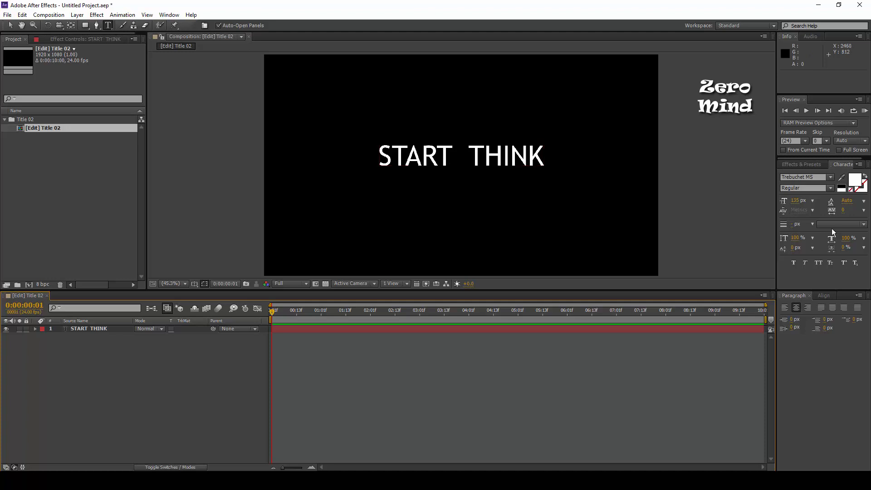
# - Reduce the font size of the START THINK text to about 123 px
pyautogui.moveTo(793, 205)
pyautogui.mouseDown()
pyautogui.moveTo(766, 212)
pyautogui.moveTo(780, 206)
pyautogui.mouseUp()
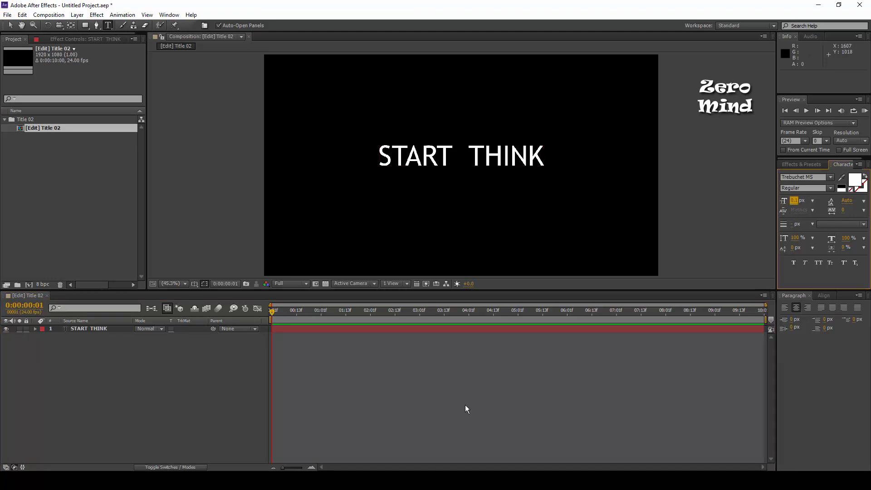
pyautogui.doubleClick(486, 328)
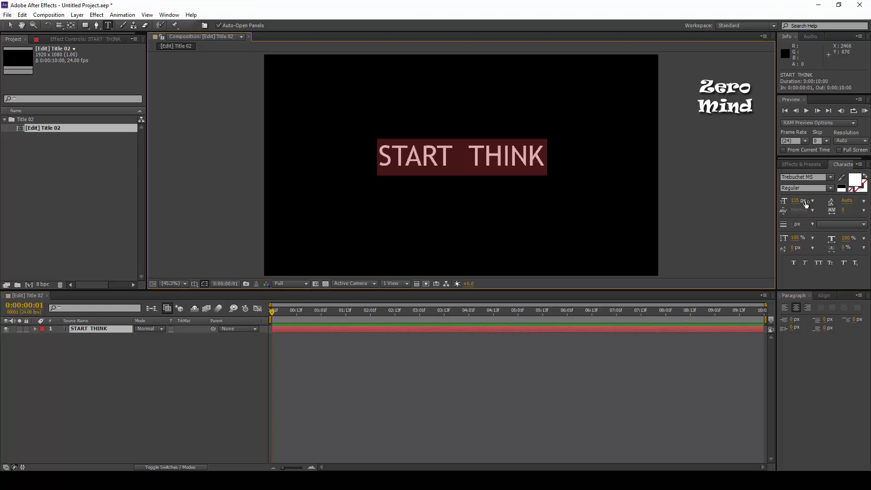
pyautogui.moveTo(795, 204); pyautogui.dragTo(788, 202)
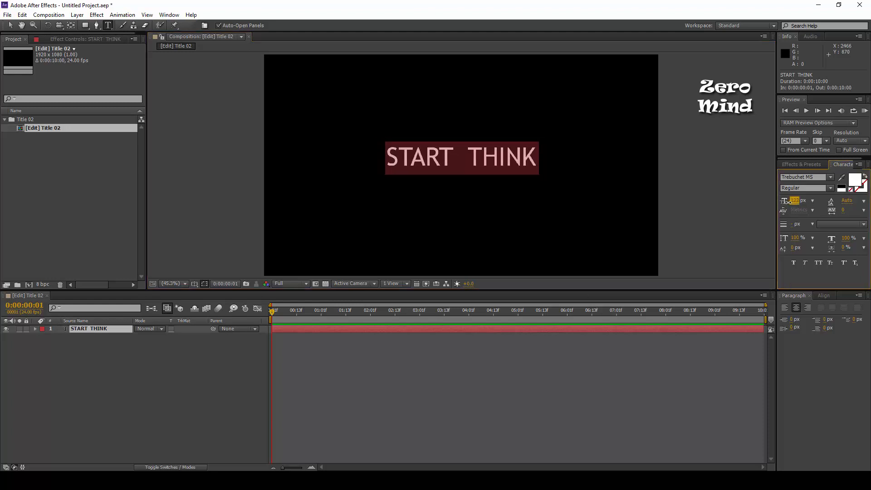
# - Change the START THINK text's font to Tunga
pyautogui.click(807, 177)
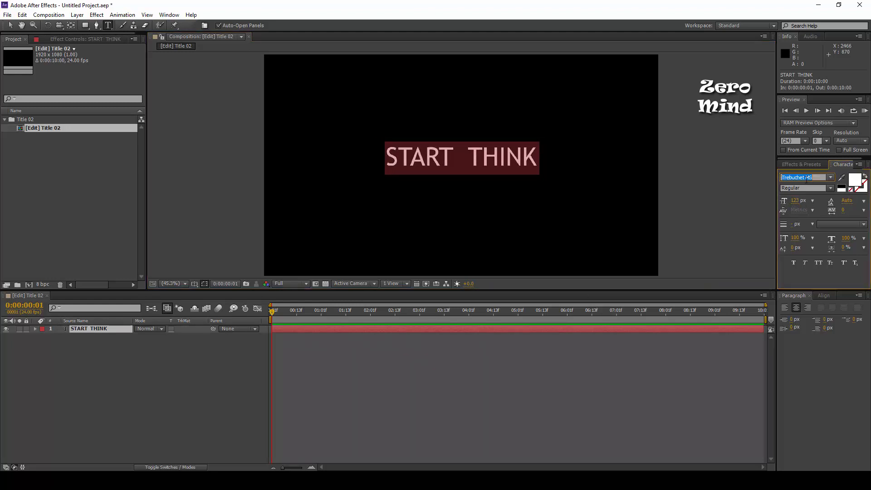
pyautogui.press('Down')
pyautogui.press('Down')
pyautogui.press('Down')
pyautogui.press('Down')
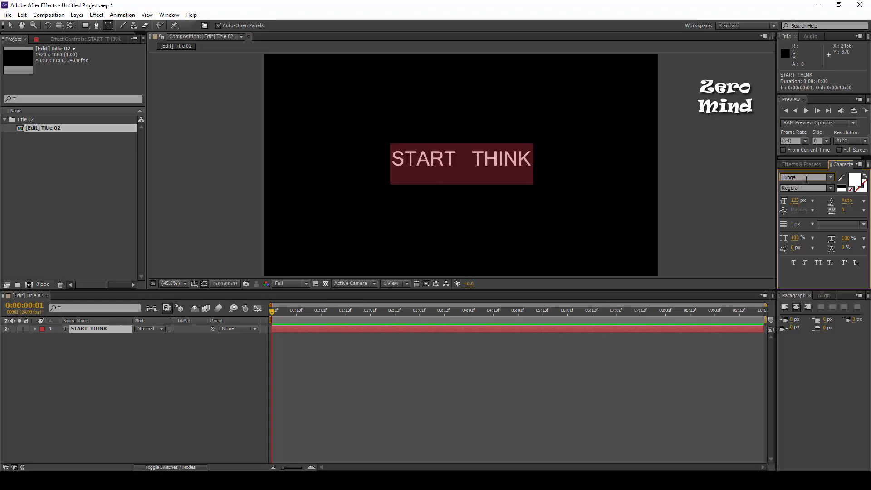
pyautogui.click(257, 383)
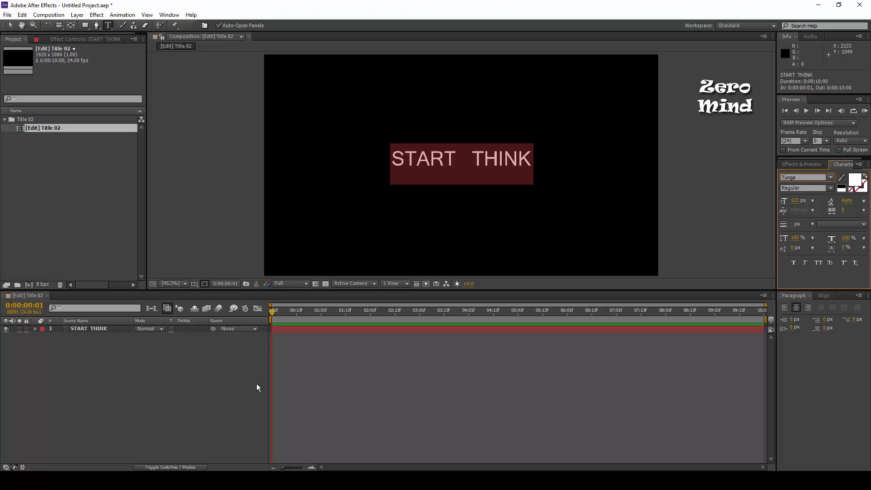
# - Remove the extra space between START and THINK in the title text
pyautogui.click(473, 162)
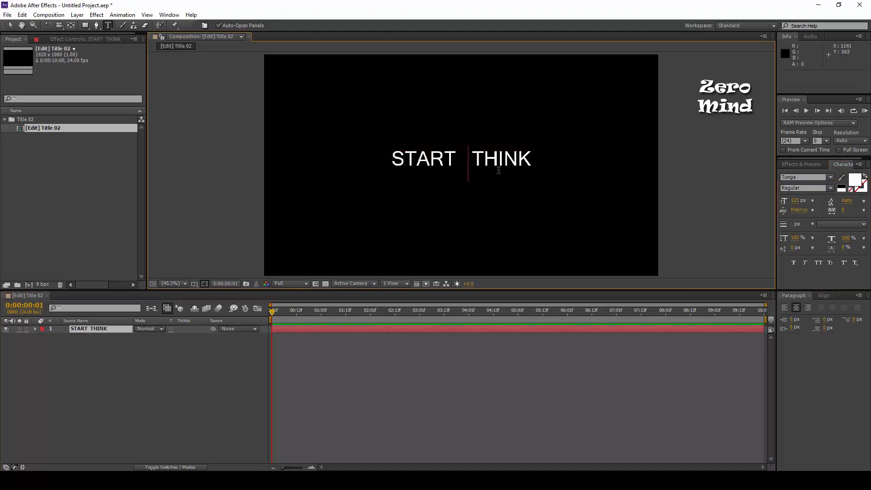
pyautogui.press('BackSpace')
pyautogui.press('BackSpace')
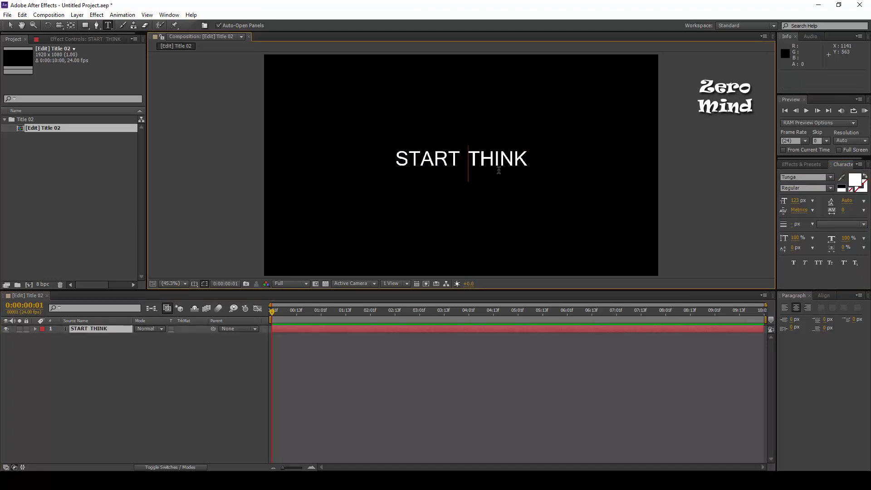
pyautogui.click(230, 414)
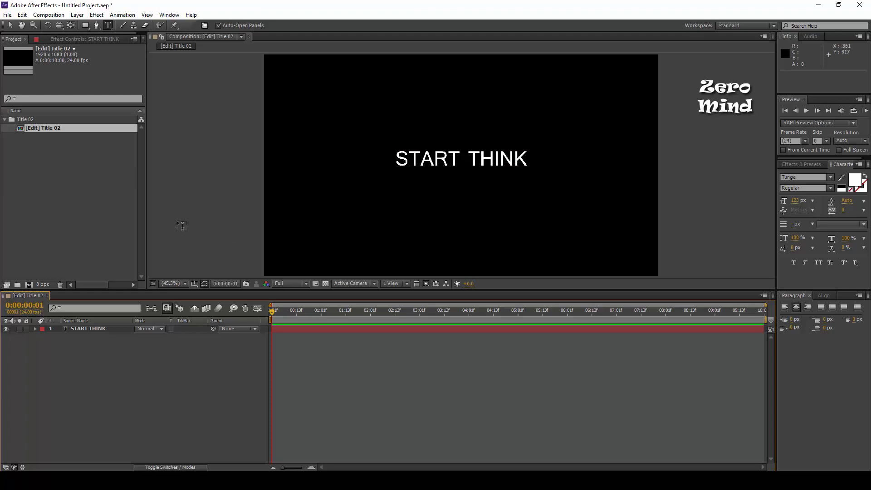
# - Create a new shape layer above the text and add a rectangle covering the whole frame
pyautogui.click(78, 15)
pyautogui.moveTo(87, 28)
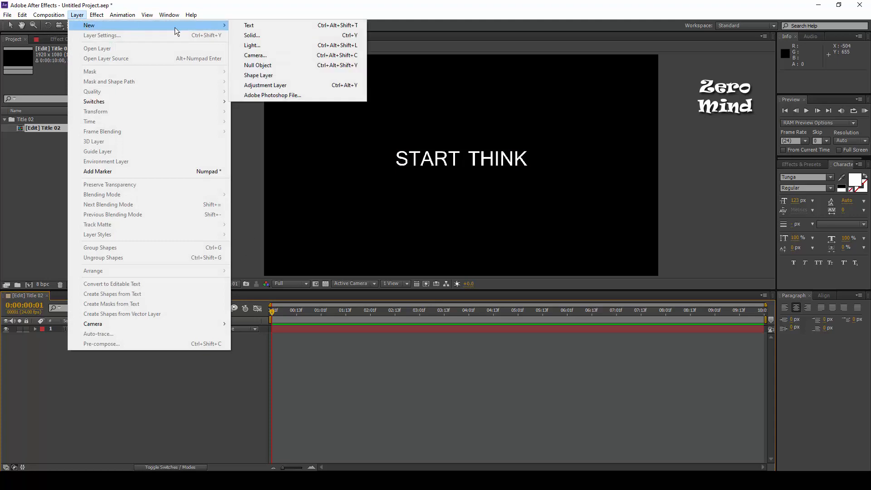
pyautogui.click(289, 76)
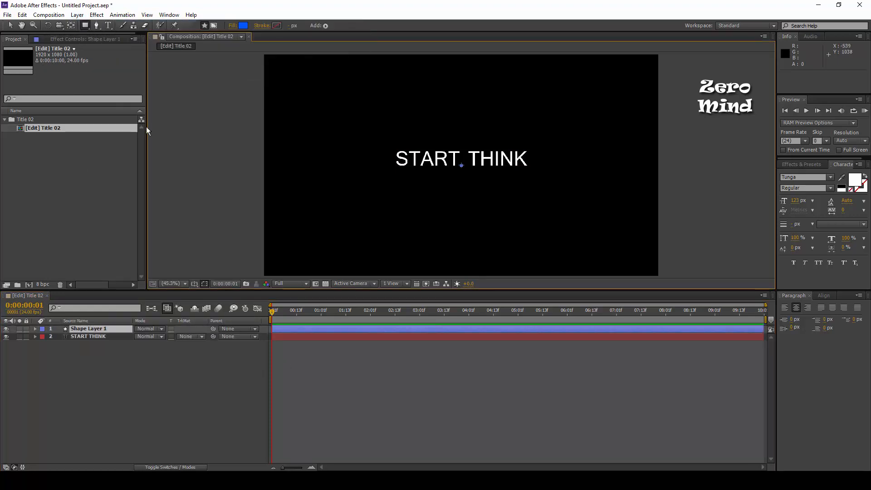
pyautogui.doubleClick(86, 26)
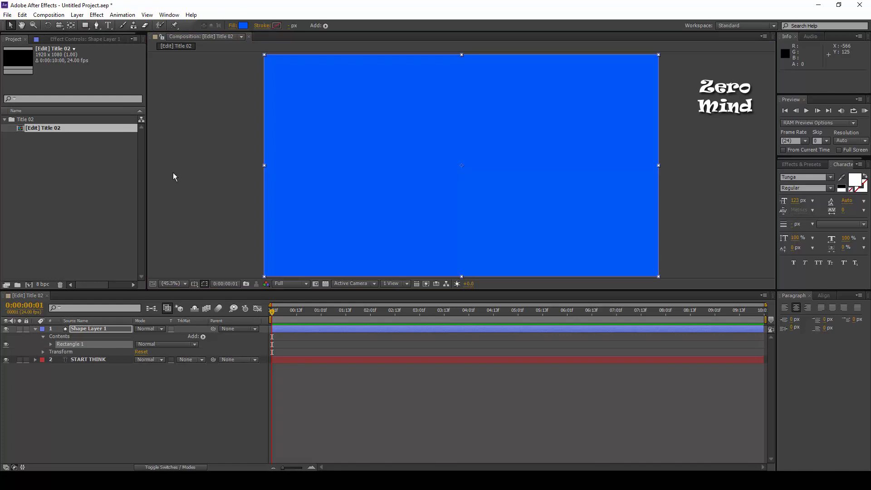
pyautogui.click(146, 403)
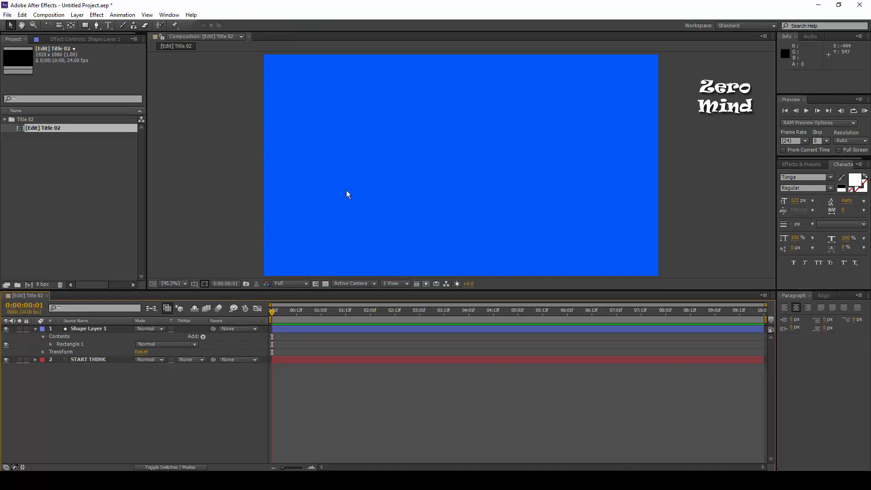
# - Set the rectangle's fill to none and give it a solid white stroke
pyautogui.click(385, 216)
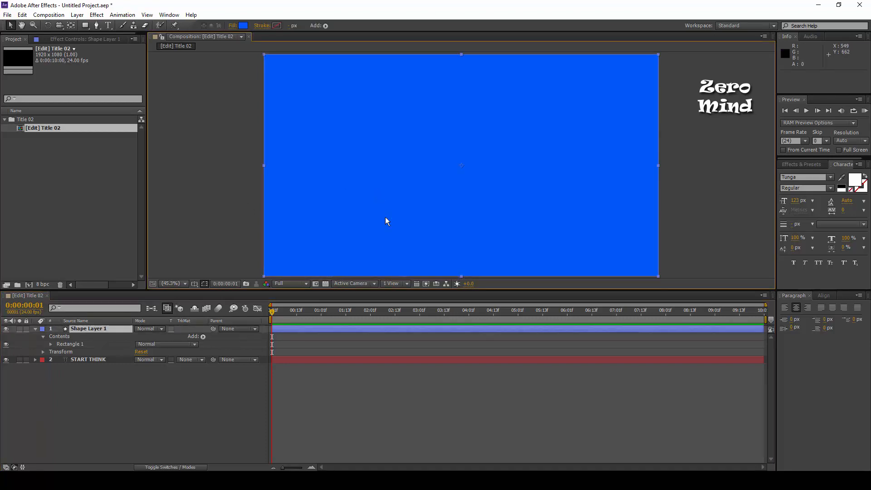
pyautogui.click(233, 26)
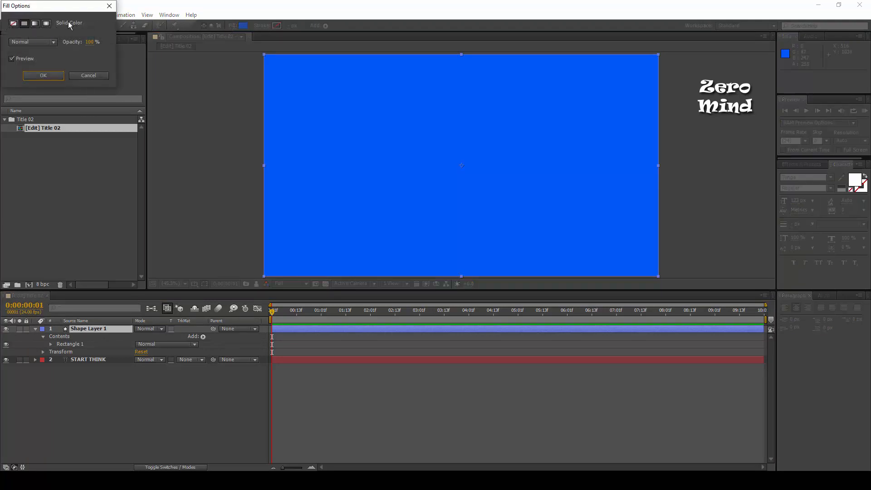
pyautogui.click(109, 5)
pyautogui.keyDown('alt'); pyautogui.click(241, 26); pyautogui.keyUp('alt')
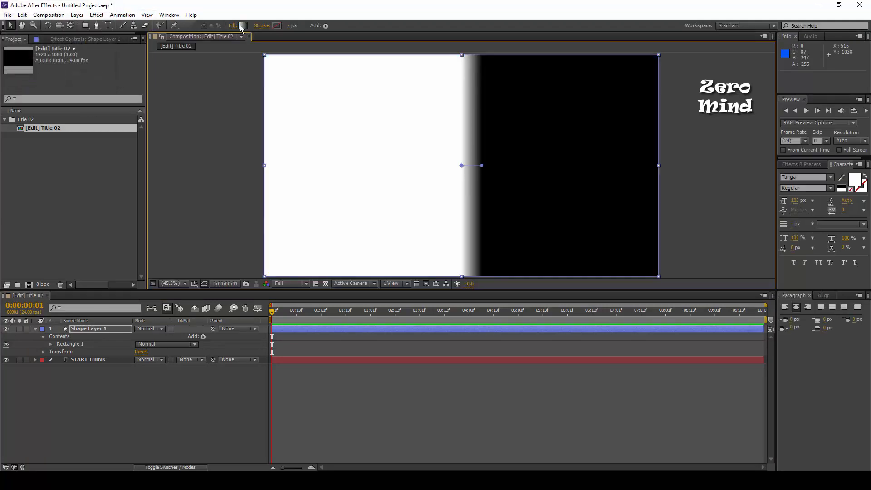
pyautogui.keyDown('alt'); pyautogui.click(241, 26); pyautogui.keyUp('alt')
pyautogui.keyDown('alt'); pyautogui.click(241, 26); pyautogui.keyUp('alt')
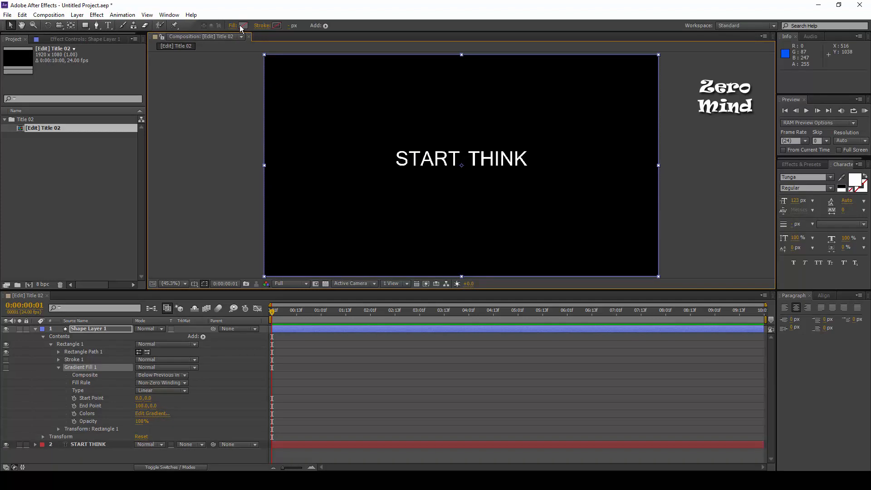
pyautogui.keyDown('alt'); pyautogui.click(276, 27); pyautogui.keyUp('alt')
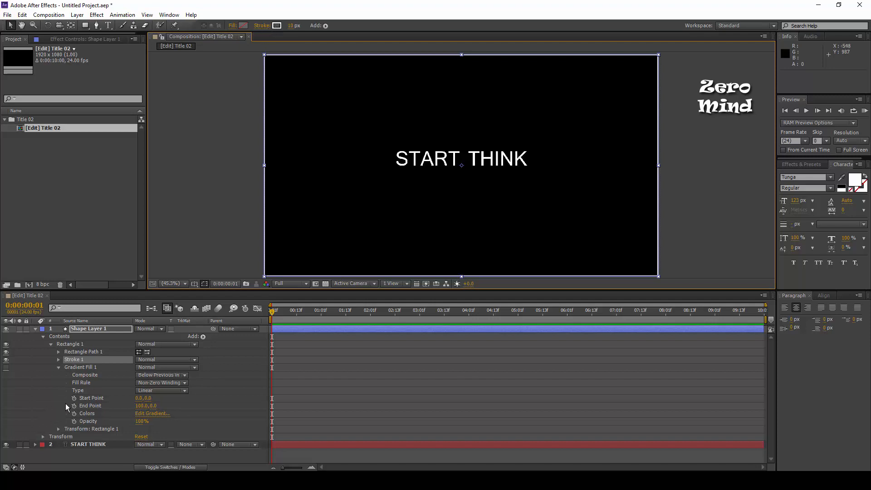
pyautogui.click(33, 395)
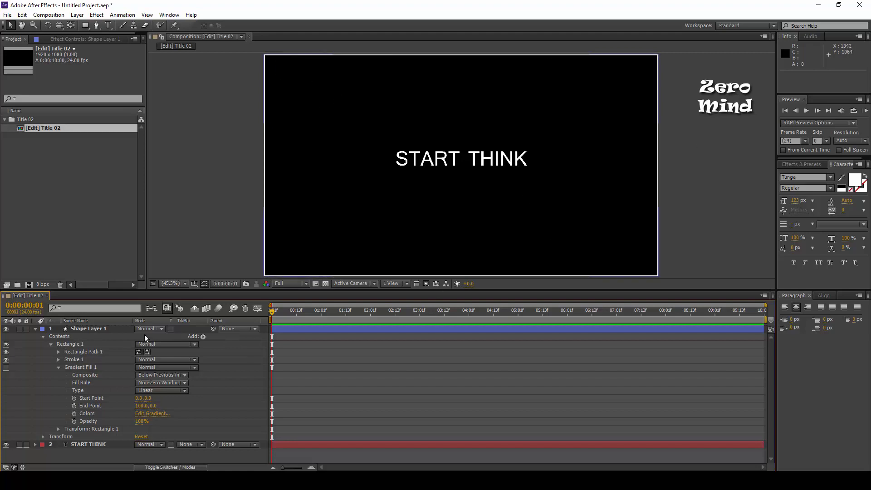
# - Reduce the height in the Size of Rectangle Path 1 to 115, keeping the width at 1920
pyautogui.click(58, 352)
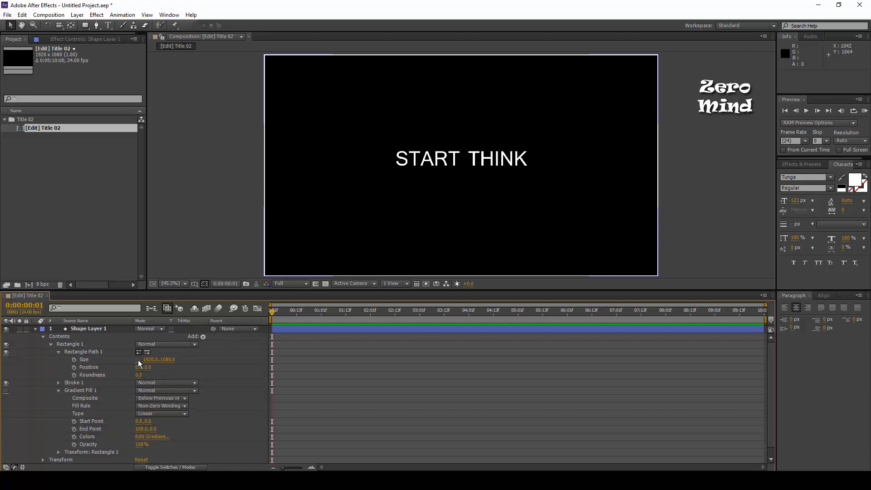
pyautogui.moveTo(166, 360); pyautogui.dragTo(1, 363)
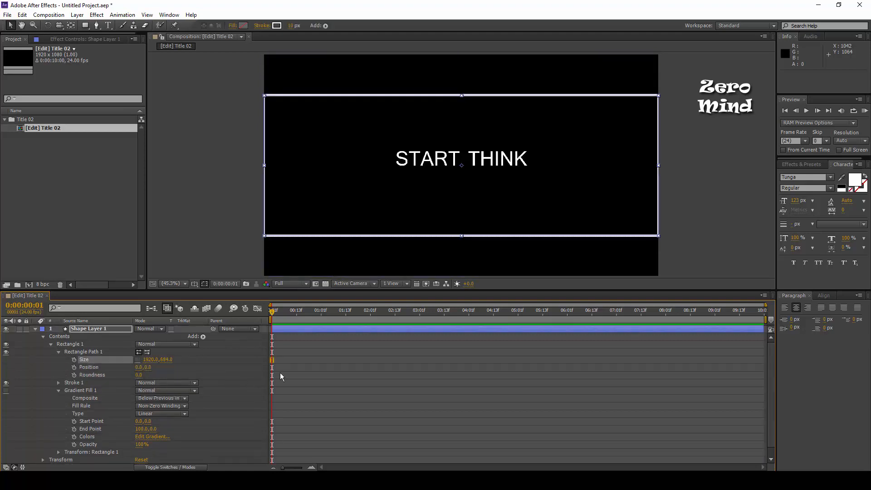
pyautogui.moveTo(168, 359); pyautogui.dragTo(102, 368)
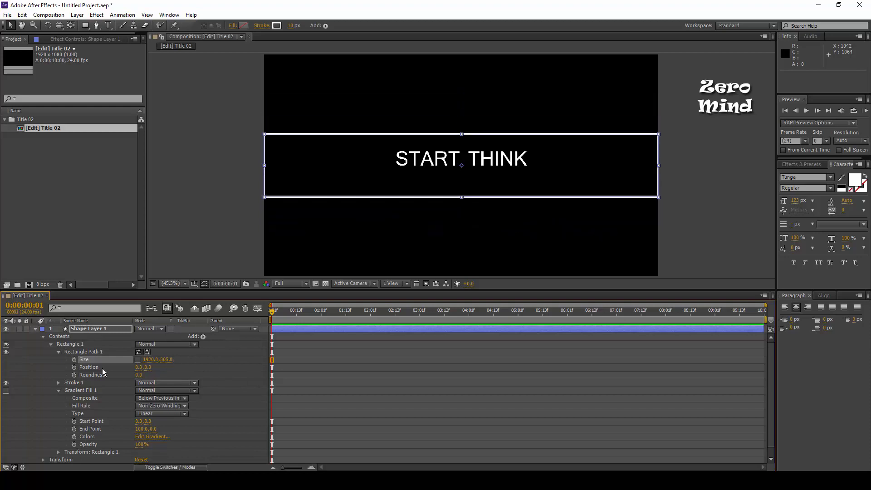
pyautogui.moveTo(165, 361); pyautogui.dragTo(92, 371)
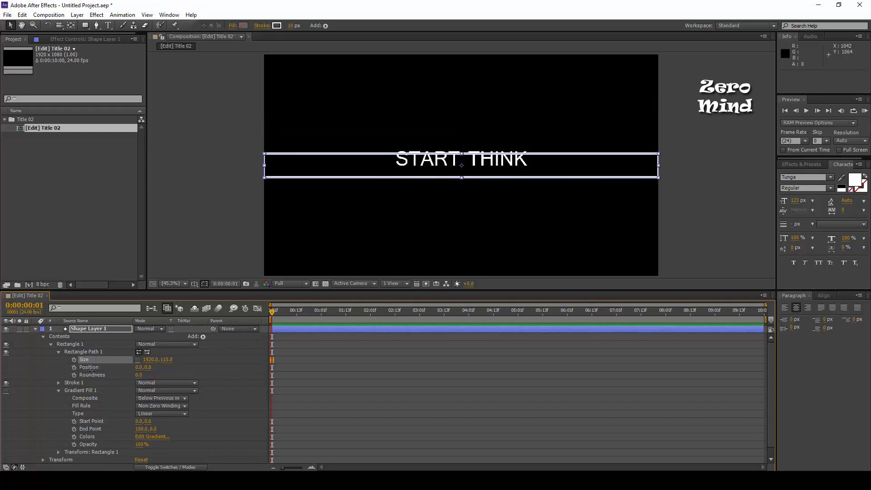
# - Align the rectangle shape layer and the START THINK text layer to each other on their vertical centers, using the selection as reference
pyautogui.click(99, 329)
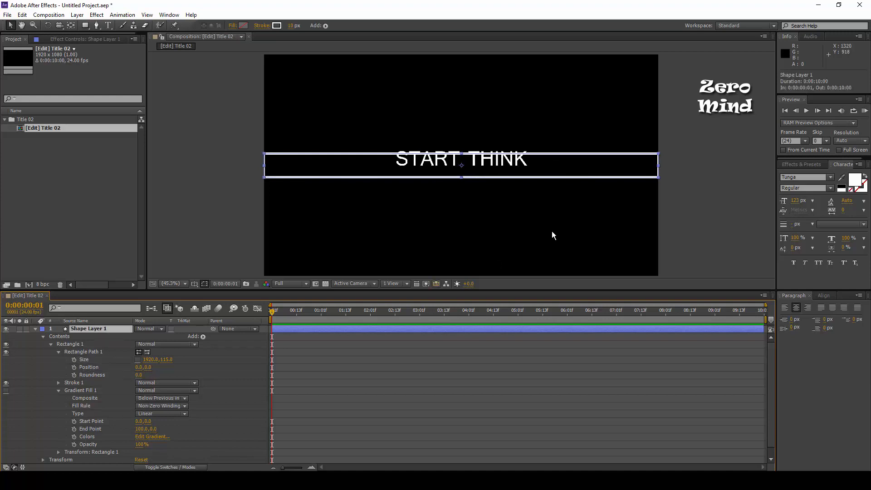
pyautogui.scroll(-1, 149, 386)
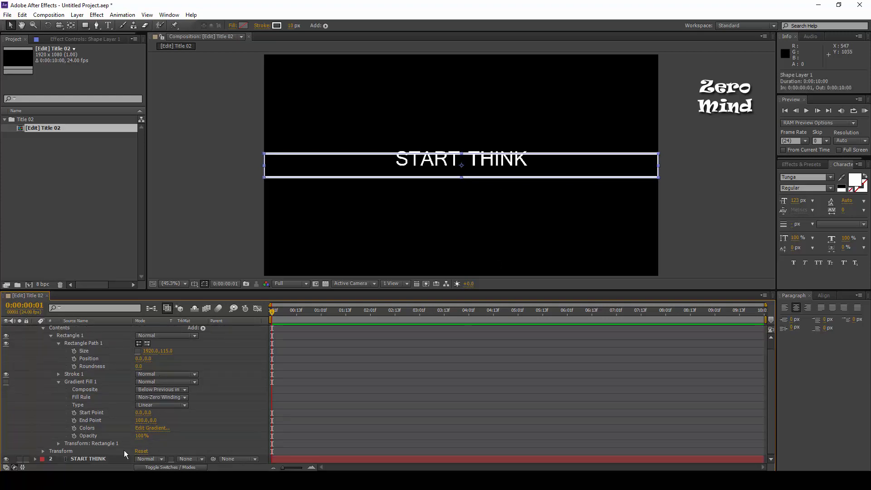
pyautogui.keyDown('shift'); pyautogui.click(113, 461); pyautogui.keyUp('shift')
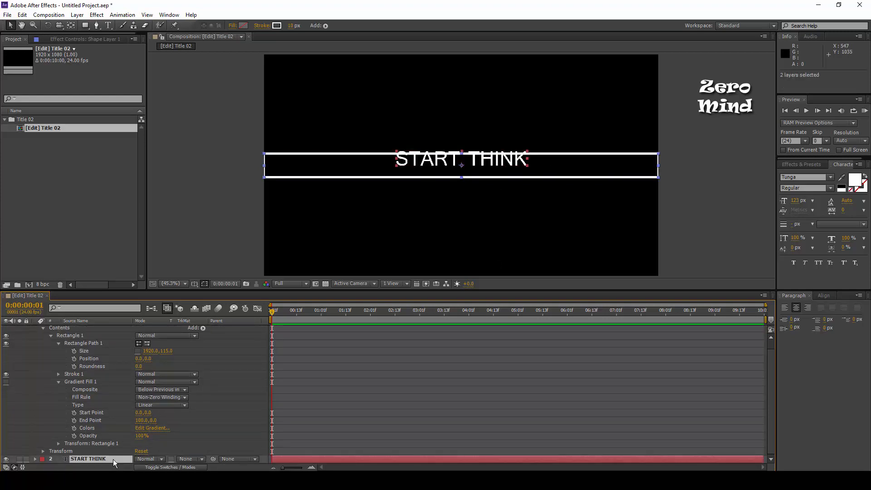
pyautogui.click(822, 295)
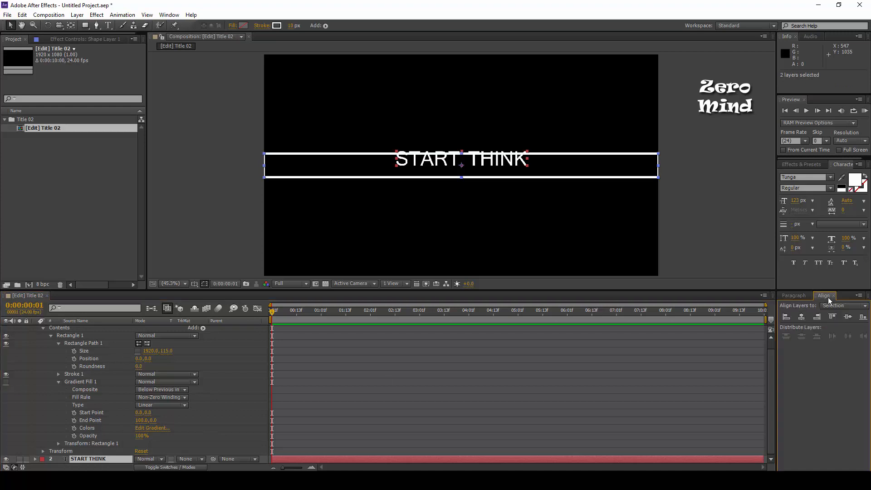
pyautogui.click(847, 317)
pyautogui.click(241, 250)
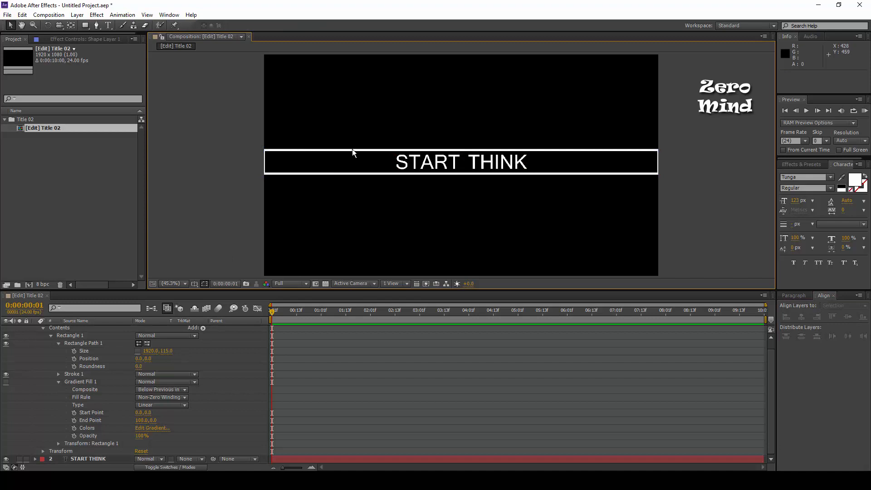
# - Reduce the stroke width of the rectangle on Shape Layer 1 to 6 px
pyautogui.scroll(1, 97, 355)
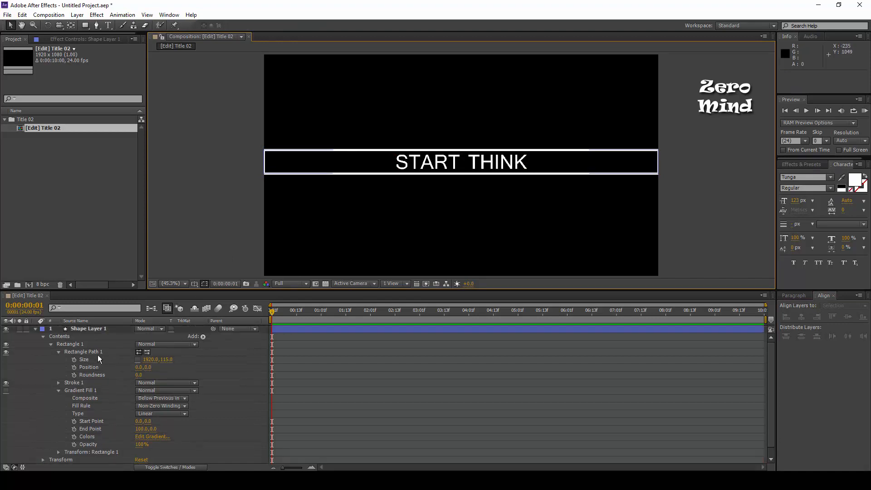
pyautogui.click(86, 329)
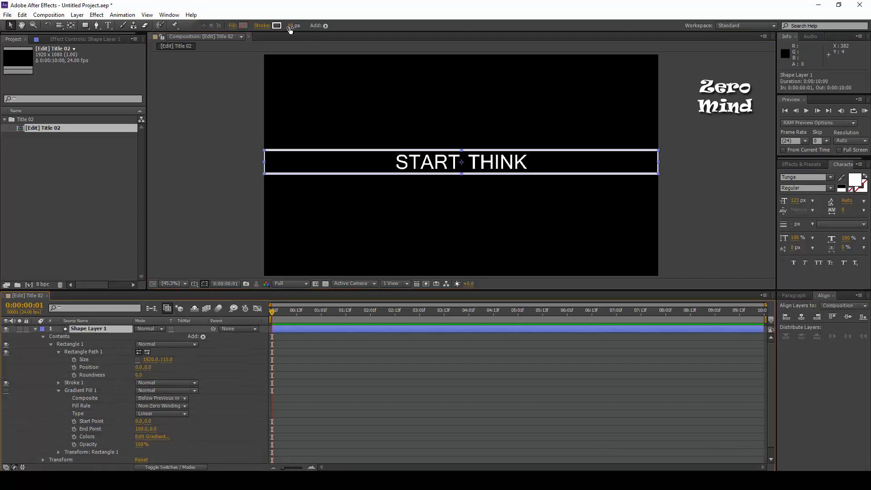
pyautogui.moveTo(292, 25); pyautogui.dragTo(289, 26)
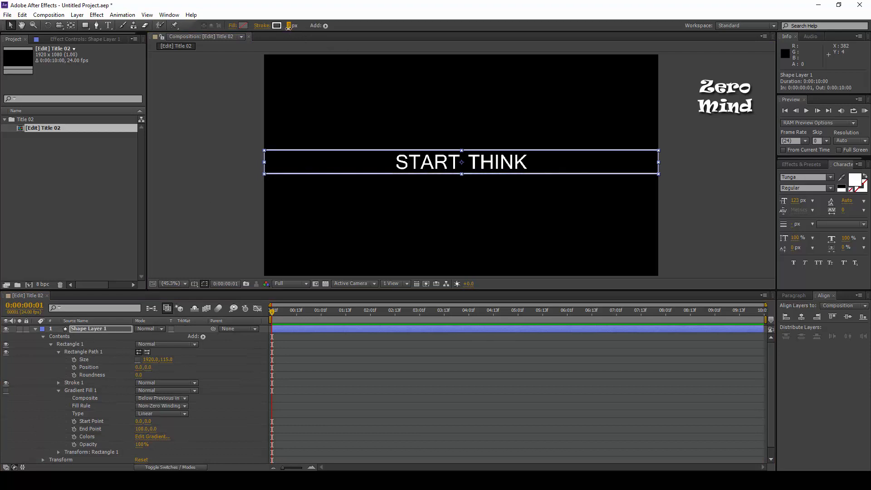
pyautogui.click(221, 144)
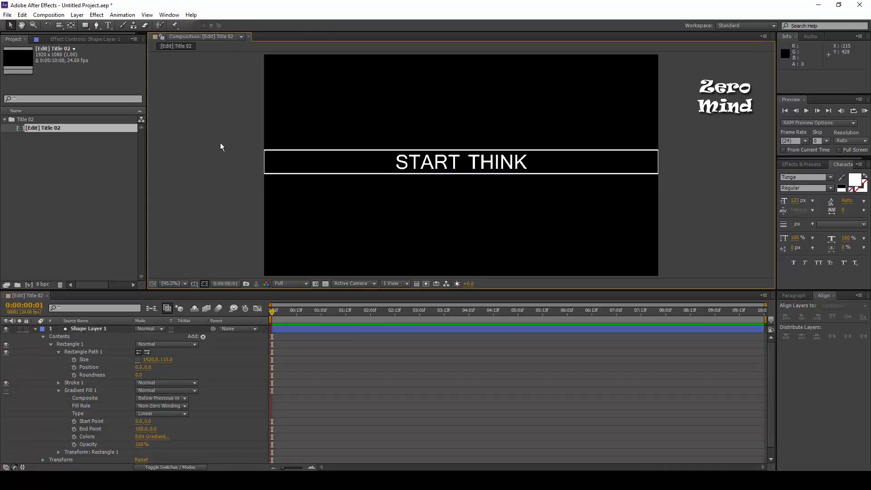
pyautogui.click(265, 172)
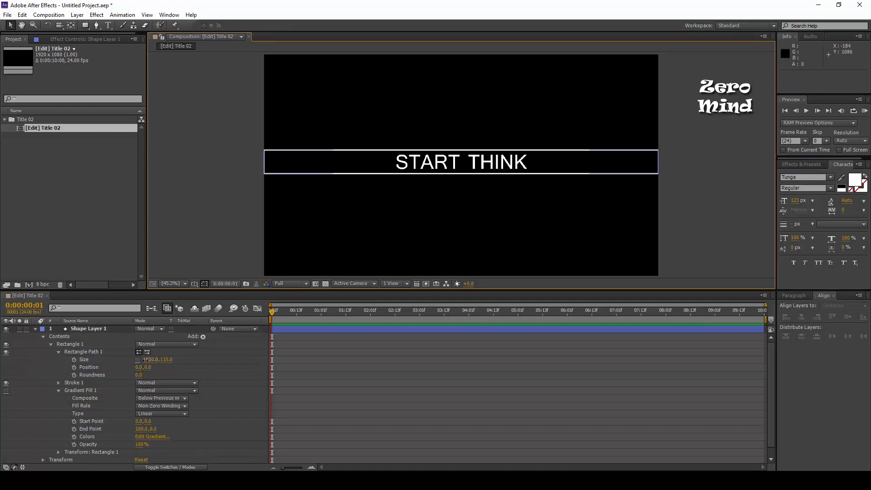
# - Reduce the width in the Size of Rectangle Path 1 to 737, keeping the height at 115, and collapse the shape layer's properties
pyautogui.moveTo(146, 364); pyautogui.dragTo(108, 363)
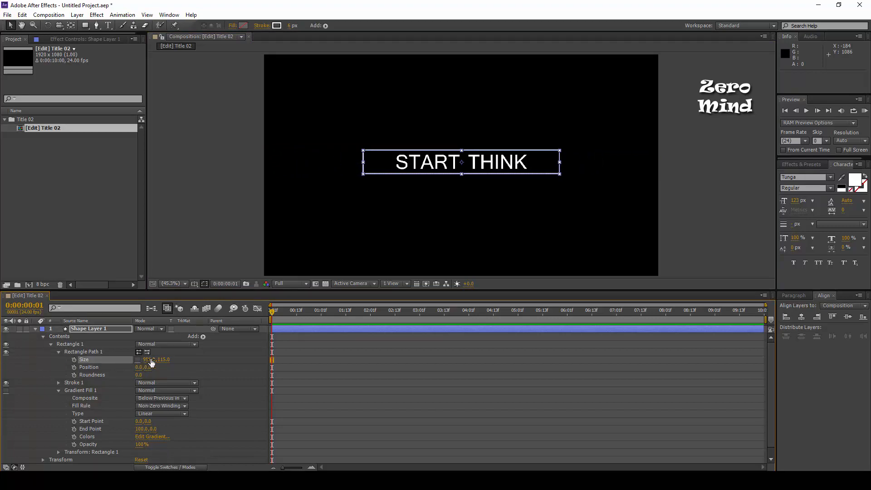
pyautogui.moveTo(152, 360); pyautogui.dragTo(59, 367)
pyautogui.click(236, 366)
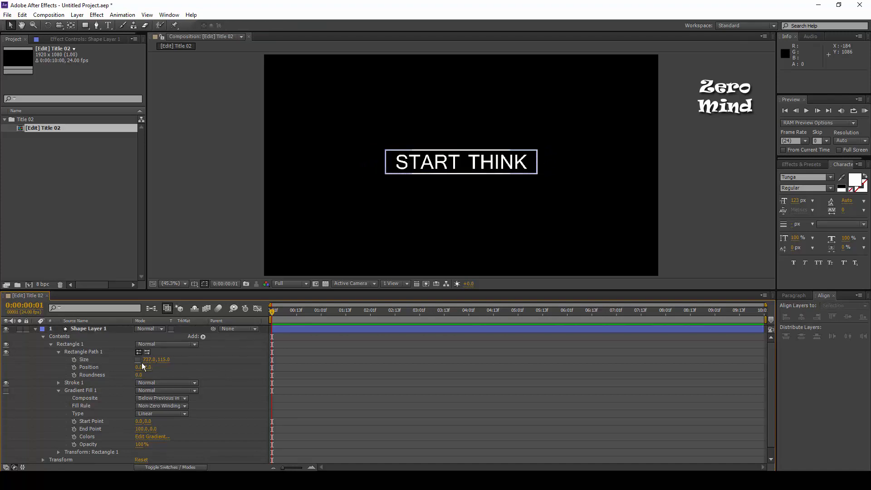
pyautogui.click(35, 330)
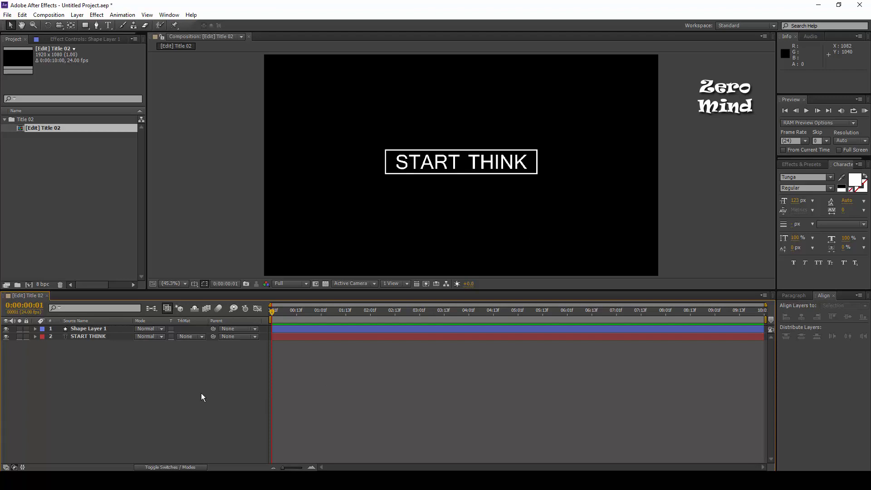
# - Create a new 1920 x 1080, 24 fps composition named [1080p] Title 02
pyautogui.hotkey('ctrl', 'n')
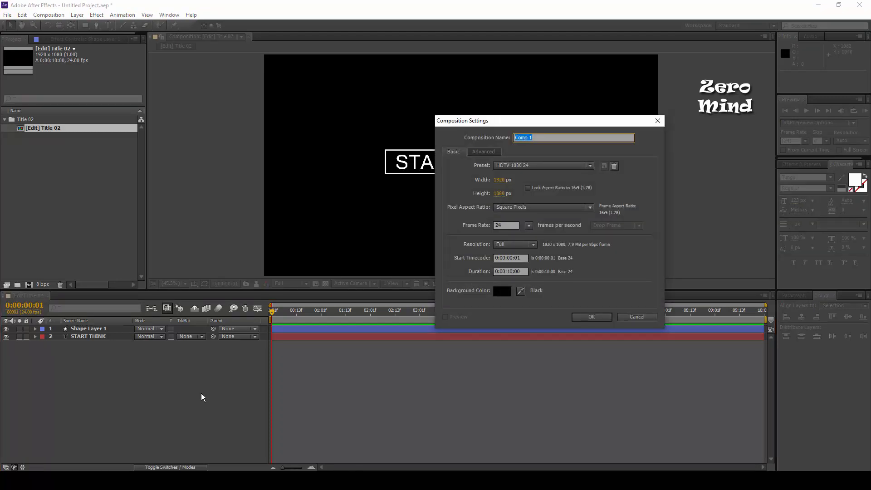
pyautogui.press('BackSpace')
pyautogui.write('[1080p] Title 02')
pyautogui.press('Return')
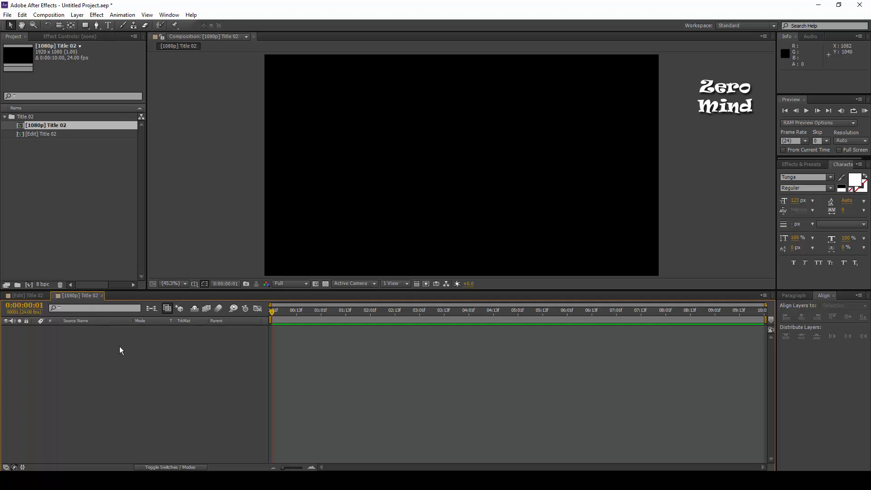
# - Add the [Edit] Title 02 composition as a layer in the timeline of [1080p] Title 02
pyautogui.click(76, 227)
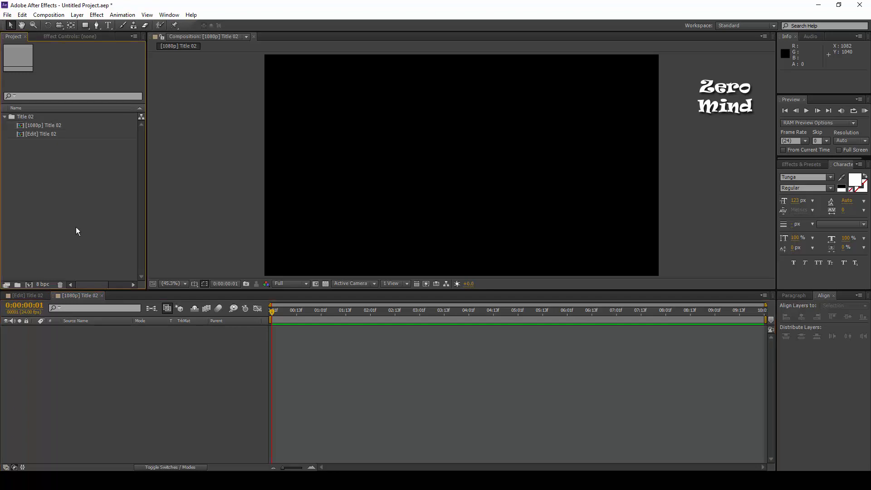
pyautogui.click(46, 134)
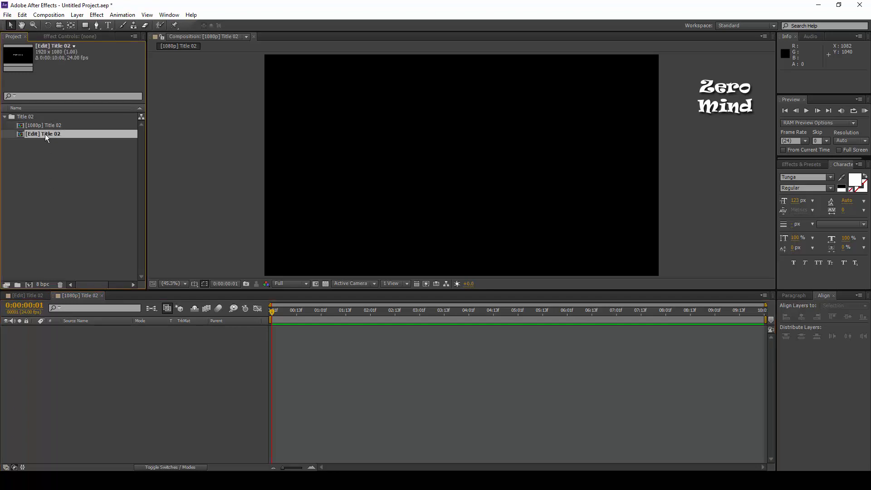
pyautogui.moveTo(50, 135); pyautogui.dragTo(84, 351)
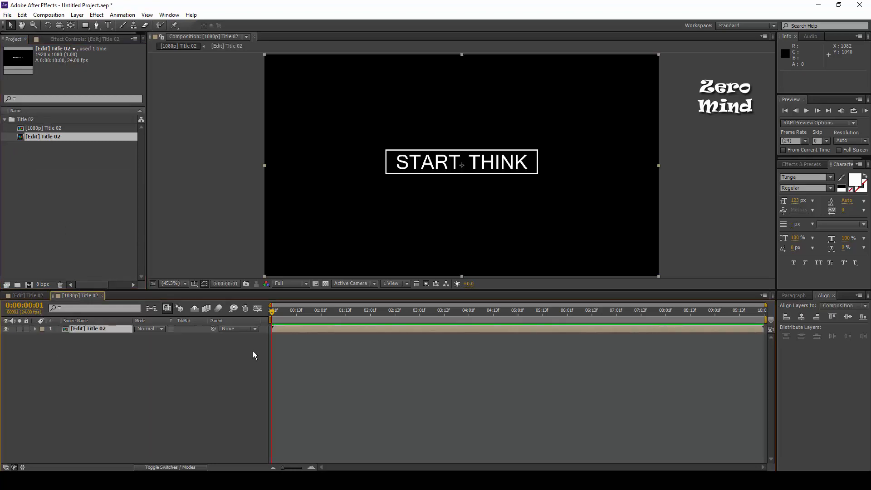
pyautogui.click(244, 376)
pyautogui.moveTo(275, 313); pyautogui.dragTo(227, 359)
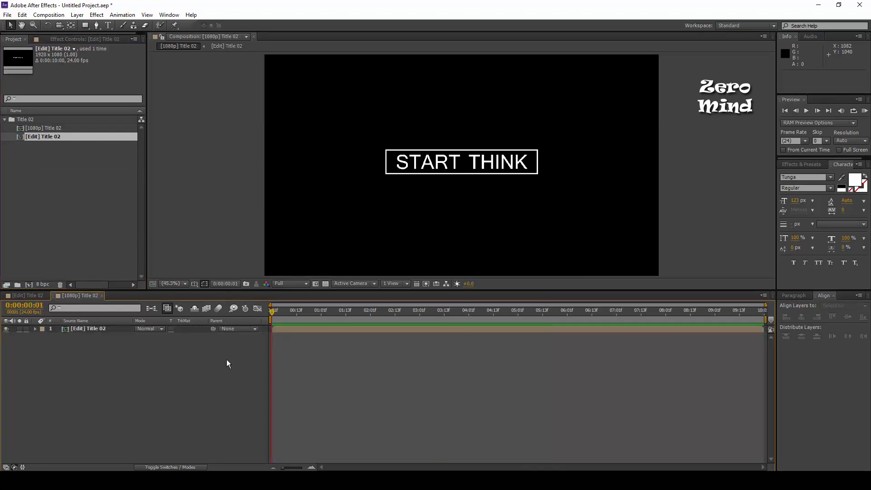
# - Duplicate the [Edit] Title 02 layer in the [1080p] Title 02 composition
pyautogui.click(86, 330)
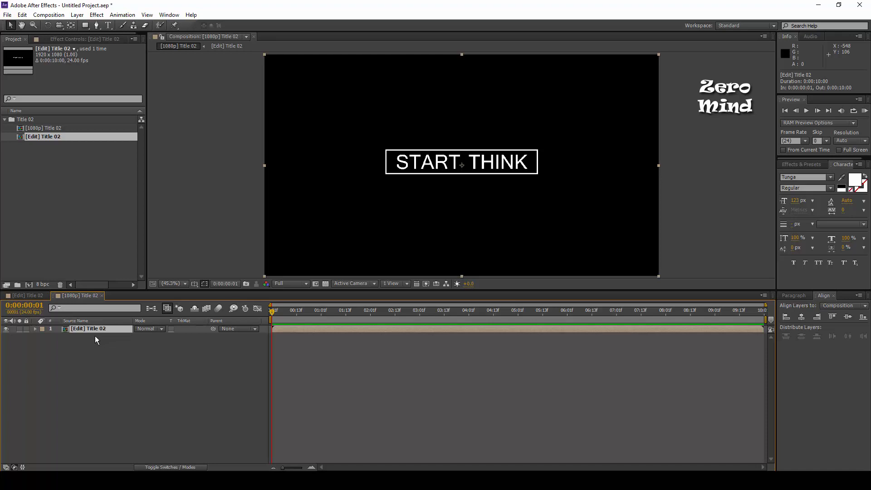
pyautogui.hotkey('ctrl', 'd')
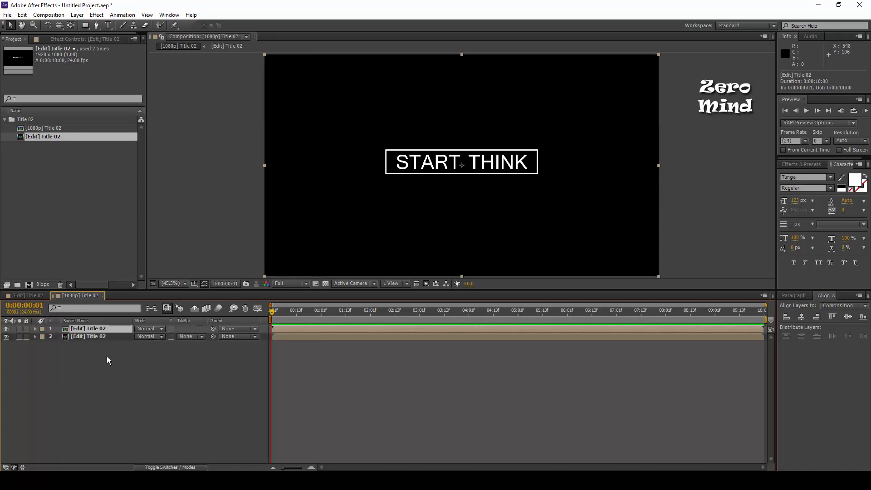
pyautogui.click(119, 360)
# - Show the Position property of both [Edit] Title 02 layers and start keyframing it at 0:00:01:10
pyautogui.moveTo(83, 357); pyautogui.dragTo(100, 321)
pyautogui.press('p')
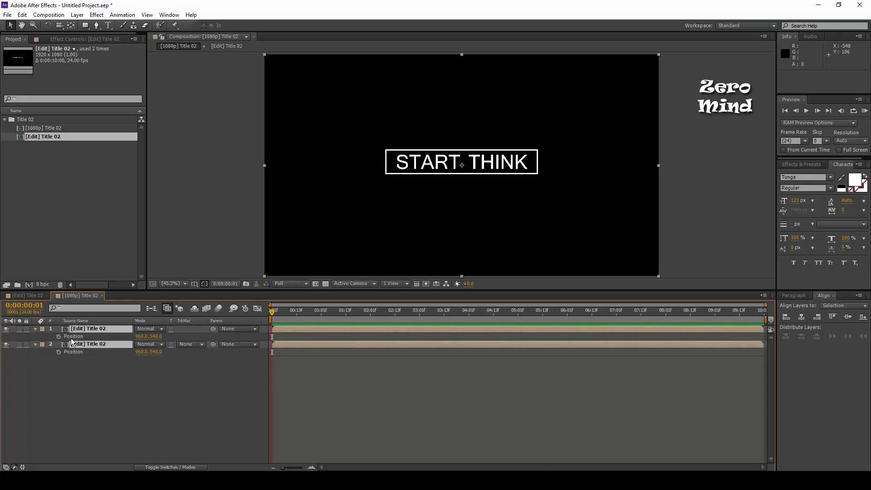
pyautogui.moveTo(271, 312); pyautogui.dragTo(332, 316)
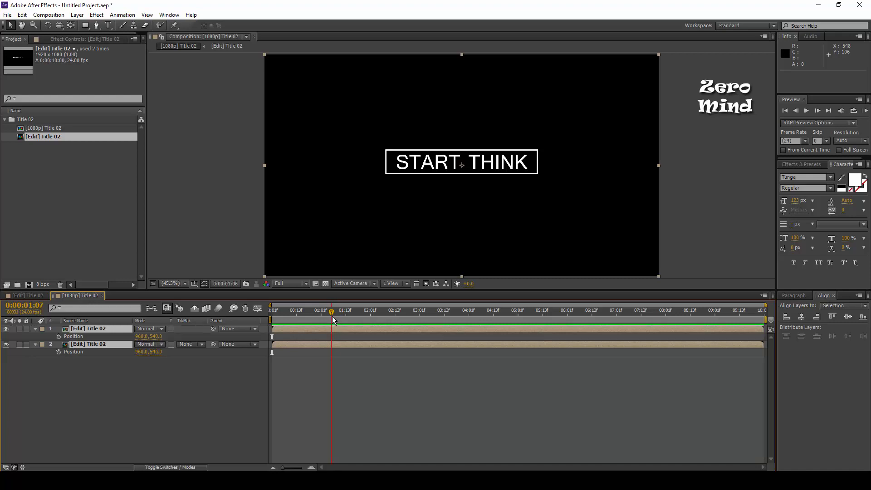
pyautogui.moveTo(336, 320); pyautogui.dragTo(340, 320)
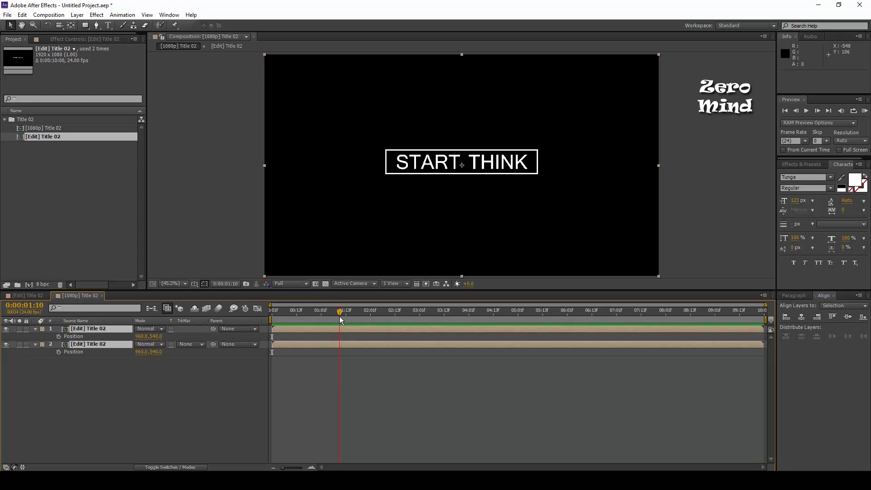
pyautogui.click(58, 336)
pyautogui.click(58, 351)
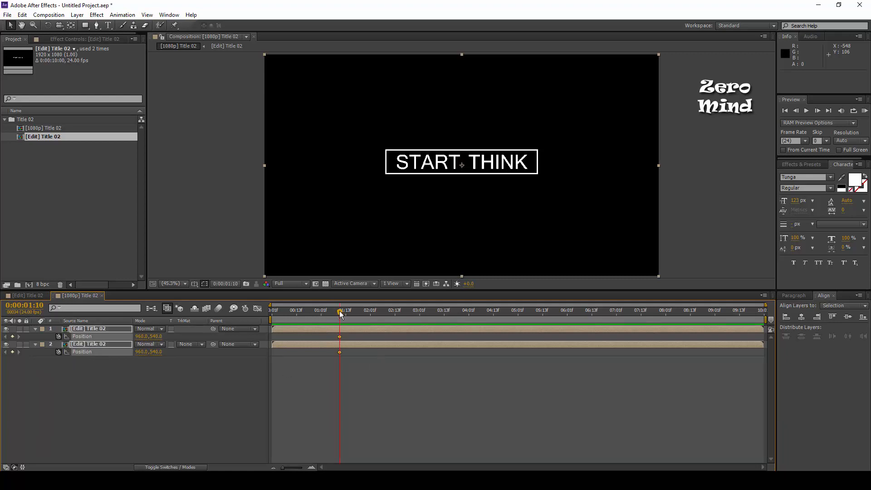
# - Add Position keyframes for both title layers at the start of the composition, 0:00:00:01
pyautogui.moveTo(339, 312); pyautogui.dragTo(271, 312)
pyautogui.click(12, 351)
pyautogui.click(12, 336)
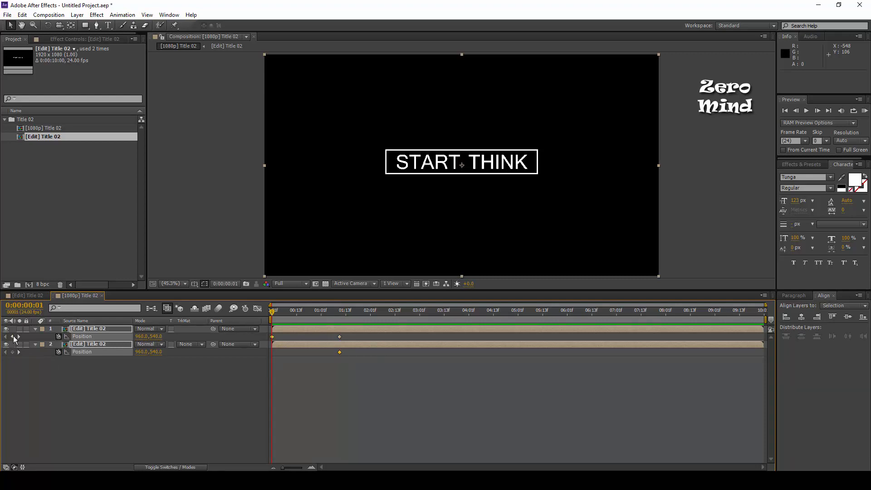
pyautogui.click(156, 405)
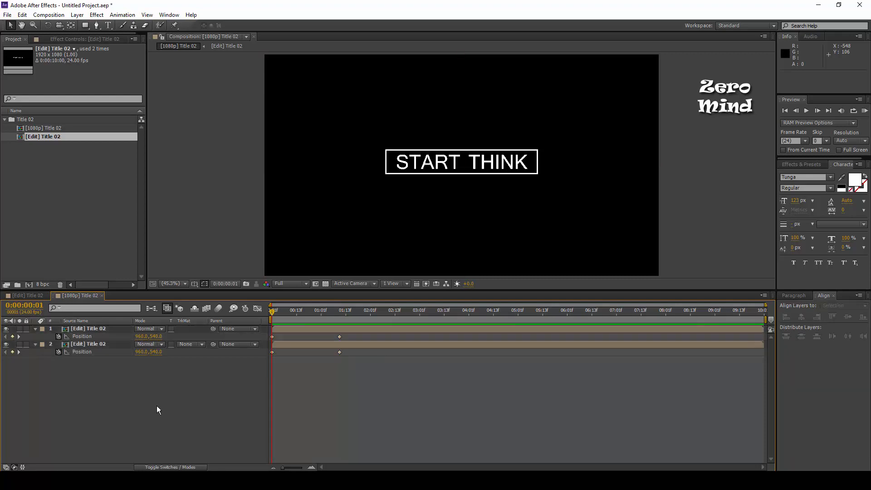
# - Move the upper title layer's first Position keyframe rightward out of the frame, to 2420, 540
pyautogui.click(273, 336)
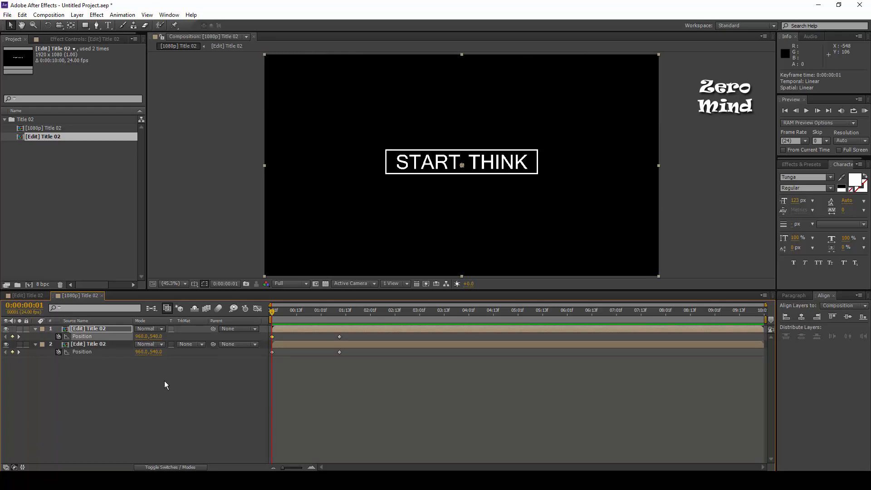
pyautogui.hotkey('shift', 'Right')
pyautogui.hotkey('shift', 'Right')
pyautogui.hotkey('shift', 'Right')
pyautogui.hotkey('shift', 'Right')
pyautogui.hotkey('shift', 'Right')
pyautogui.hotkey('shift', 'Right')
pyautogui.hotkey('shift', 'Right')
pyautogui.hotkey('shift', 'Right')
pyautogui.hotkey('shift', 'Right')
pyautogui.hotkey('shift', 'Right')
pyautogui.hotkey('shift', 'Right')
pyautogui.hotkey('shift', 'Right')
pyautogui.hotkey('shift', 'Right')
pyautogui.hotkey('shift', 'Right')
pyautogui.hotkey('shift', 'Right')
pyautogui.hotkey('shift', 'Right')
pyautogui.hotkey('shift', 'Right')
pyautogui.hotkey('shift', 'Right')
pyautogui.hotkey('shift', 'Right')
pyautogui.hotkey('shift', 'Right')
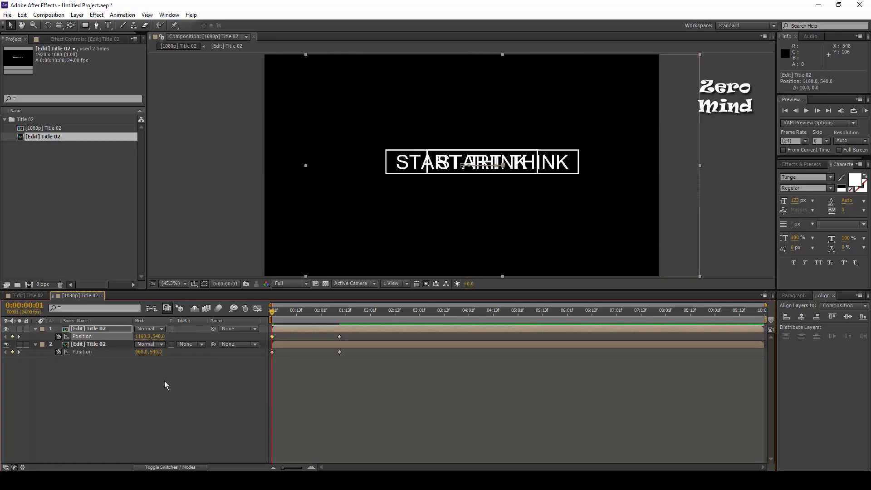
pyautogui.hotkey('shift', 'Right')
pyautogui.hotkey('shift', 'Right')
pyautogui.hotkey('shift', 'Right')
pyautogui.hotkey('shift', 'Right')
pyautogui.hotkey('shift', 'Right')
pyautogui.hotkey('shift', 'Right')
pyautogui.hotkey('shift', 'Right')
pyautogui.hotkey('shift', 'Right')
pyautogui.hotkey('shift', 'Right')
pyautogui.hotkey('shift', 'Right')
pyautogui.hotkey('shift', 'Right')
pyautogui.hotkey('shift', 'Right')
pyautogui.hotkey('shift', 'Right')
pyautogui.hotkey('shift', 'Right')
pyautogui.hotkey('shift', 'Right')
pyautogui.hotkey('shift', 'Right')
pyautogui.hotkey('shift', 'Right')
pyautogui.hotkey('shift', 'Right')
pyautogui.hotkey('shift', 'Right')
pyautogui.hotkey('shift', 'Right')
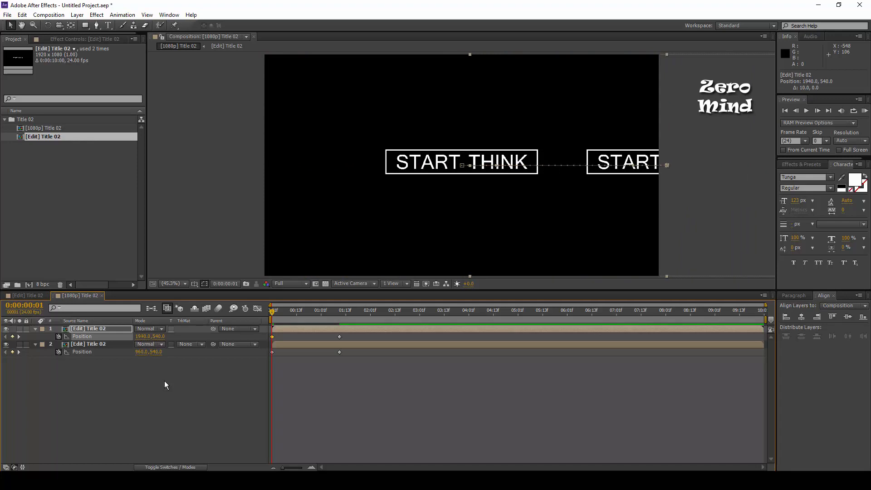
pyautogui.hotkey('shift', 'Right')
pyautogui.hotkey('shift', 'Right')
pyautogui.hotkey('shift', 'Right')
pyautogui.hotkey('shift', 'Right')
pyautogui.hotkey('shift', 'Right')
pyautogui.hotkey('shift', 'Right')
pyautogui.hotkey('shift', 'Right')
pyautogui.hotkey('shift', 'Right')
pyautogui.hotkey('shift', 'Right')
pyautogui.hotkey('shift', 'Right')
pyautogui.hotkey('shift', 'Right')
pyautogui.hotkey('shift', 'Right')
pyautogui.hotkey('shift', 'Right')
pyautogui.hotkey('shift', 'Right')
pyautogui.hotkey('shift', 'Right')
pyautogui.hotkey('shift', 'Right')
pyautogui.hotkey('shift', 'Right')
pyautogui.hotkey('shift', 'Right')
pyautogui.hotkey('shift', 'Right')
pyautogui.hotkey('shift', 'Right')
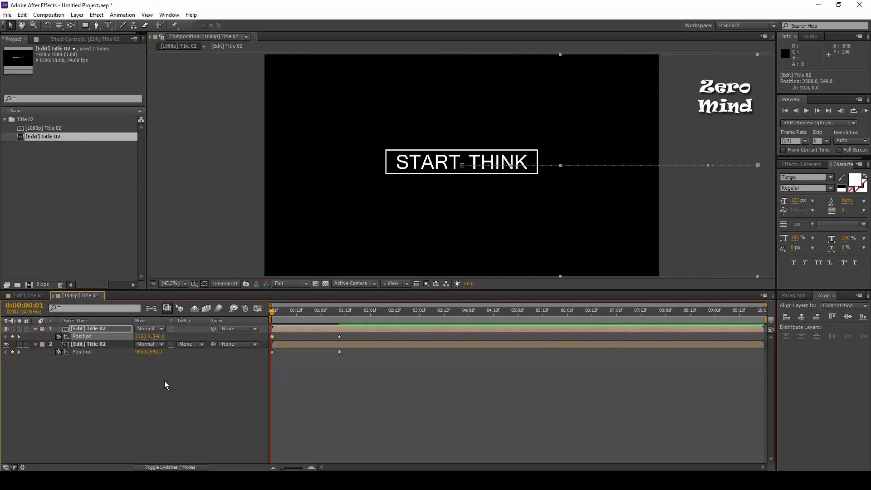
pyautogui.hotkey('shift', 'Right')
pyautogui.hotkey('shift', 'Right')
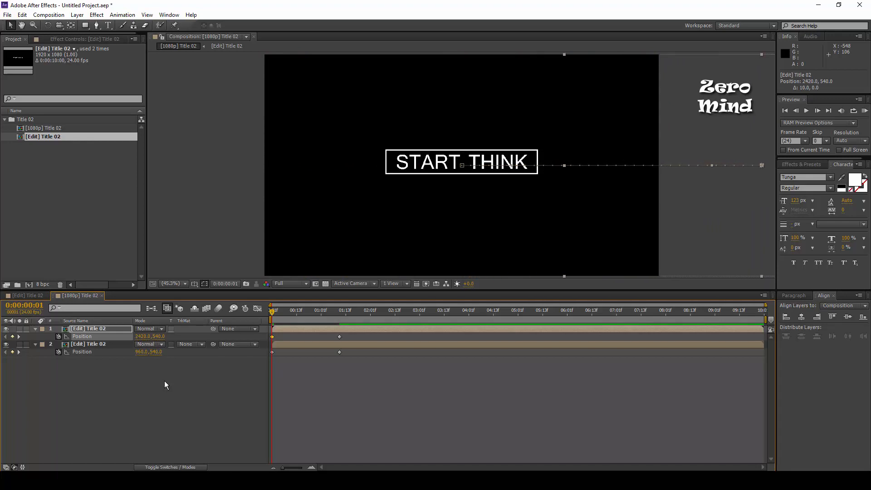
# - Move both Position keyframes of the lower [Edit] Title 02 layer leftward out of the frame, to -520, 540
pyautogui.click(81, 347)
pyautogui.click(86, 352)
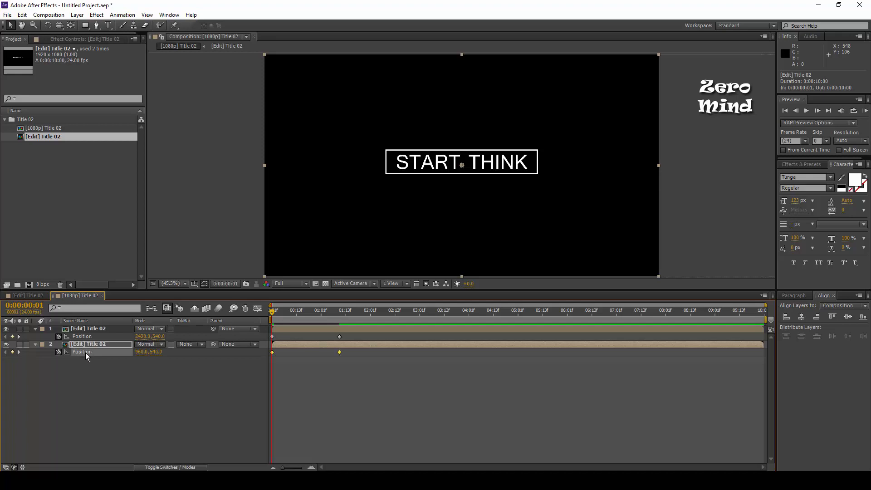
pyautogui.hotkey('shift', 'Left')
pyautogui.hotkey('shift', 'Left')
pyautogui.hotkey('shift', 'Left')
pyautogui.hotkey('shift', 'Left')
pyautogui.hotkey('shift', 'Left')
pyautogui.hotkey('shift', 'Left')
pyautogui.hotkey('shift', 'Left')
pyautogui.hotkey('shift', 'Left')
pyautogui.hotkey('shift', 'Left')
pyautogui.hotkey('shift', 'Left')
pyautogui.hotkey('shift', 'Left')
pyautogui.hotkey('shift', 'Left')
pyautogui.hotkey('shift', 'Left')
pyautogui.hotkey('shift', 'Left')
pyautogui.hotkey('shift', 'Left')
pyautogui.hotkey('shift', 'Left')
pyautogui.hotkey('shift', 'Left')
pyautogui.hotkey('shift', 'Left')
pyautogui.hotkey('shift', 'Left')
pyautogui.hotkey('shift', 'Left')
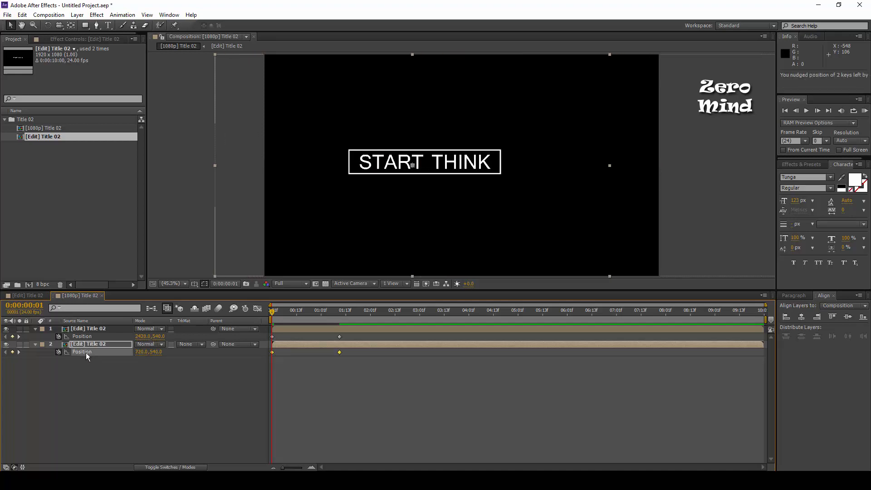
pyautogui.hotkey('shift', 'Left')
pyautogui.hotkey('shift', 'Left')
pyautogui.hotkey('shift', 'Left')
pyautogui.hotkey('shift', 'Left')
pyautogui.hotkey('shift', 'Left')
pyautogui.hotkey('shift', 'Left')
pyautogui.hotkey('shift', 'Left')
pyautogui.hotkey('shift', 'Left')
pyautogui.hotkey('shift', 'Left')
pyautogui.hotkey('shift', 'Left')
pyautogui.hotkey('shift', 'Left')
pyautogui.hotkey('shift', 'Left')
pyautogui.hotkey('shift', 'Left')
pyautogui.hotkey('shift', 'Left')
pyautogui.hotkey('shift', 'Left')
pyautogui.hotkey('shift', 'Left')
pyautogui.hotkey('shift', 'Left')
pyautogui.hotkey('shift', 'Left')
pyautogui.hotkey('shift', 'Left')
pyautogui.hotkey('shift', 'Left')
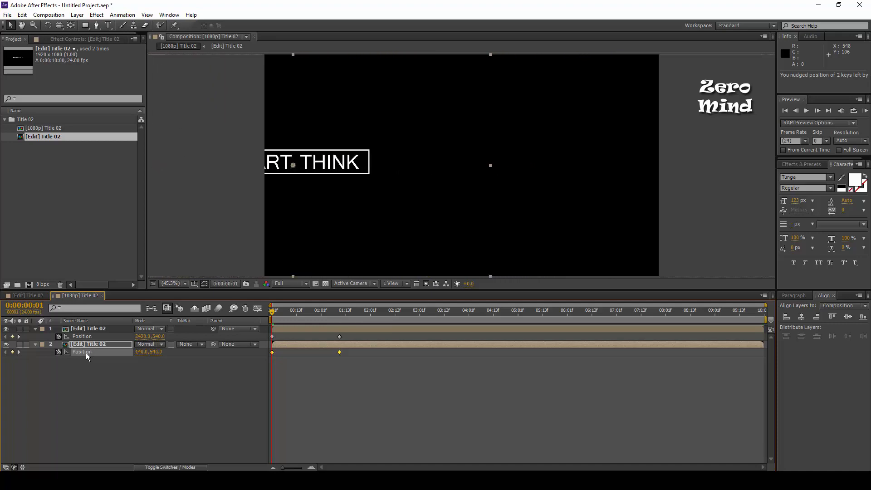
pyautogui.hotkey('shift', 'Left')
pyautogui.hotkey('shift', 'Left')
pyautogui.hotkey('shift', 'Left')
pyautogui.hotkey('shift', 'Left')
pyautogui.hotkey('shift', 'Left')
pyautogui.hotkey('shift', 'Left')
pyautogui.hotkey('shift', 'Left')
pyautogui.hotkey('shift', 'Left')
pyautogui.hotkey('shift', 'Left')
pyautogui.hotkey('shift', 'Left')
pyautogui.hotkey('shift', 'Left')
pyautogui.hotkey('shift', 'Left')
pyautogui.hotkey('shift', 'Left')
pyautogui.hotkey('shift', 'Left')
pyautogui.hotkey('shift', 'Left')
pyautogui.hotkey('shift', 'Left')
pyautogui.hotkey('shift', 'Left')
pyautogui.hotkey('shift', 'Left')
pyautogui.hotkey('shift', 'Left')
pyautogui.hotkey('shift', 'Left')
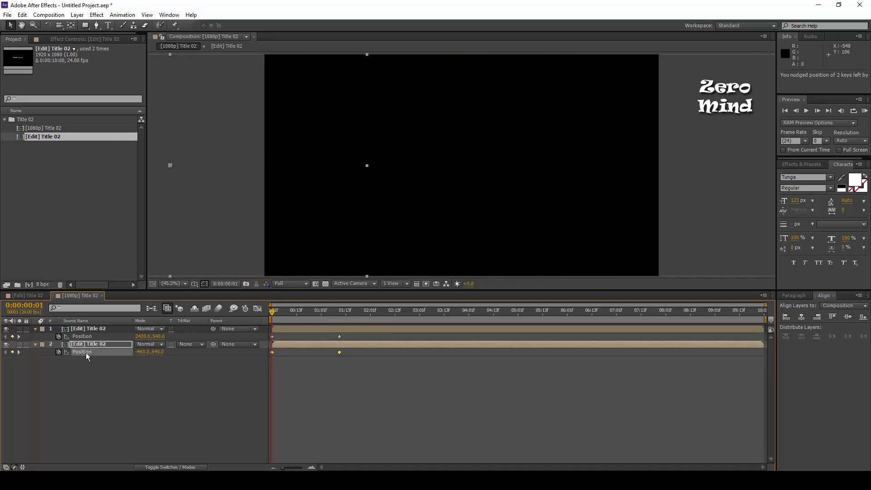
pyautogui.hotkey('shift', 'Left')
pyautogui.click(154, 382)
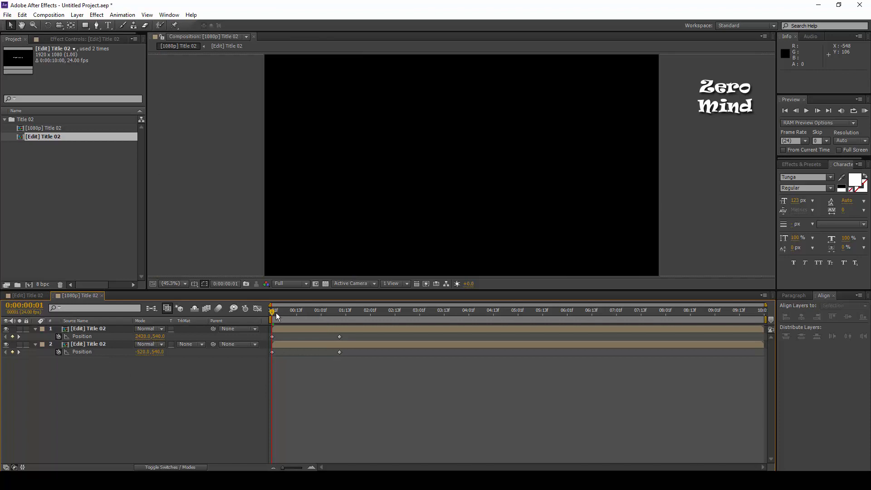
# - Set the lower title layer's Position to 960, 540 at 0:00:01:10 and check the slide-in of both titles
pyautogui.moveTo(272, 312); pyautogui.dragTo(156, 374)
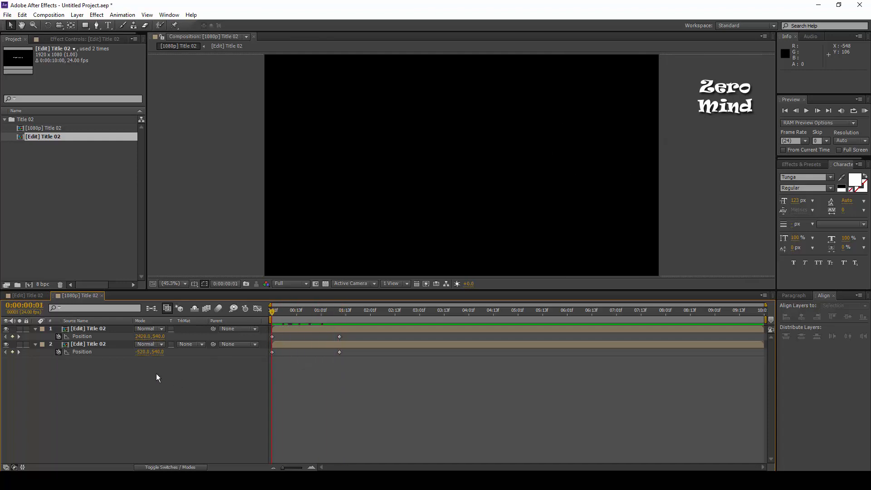
pyautogui.click(86, 353)
pyautogui.press(',')
pyautogui.press(',')
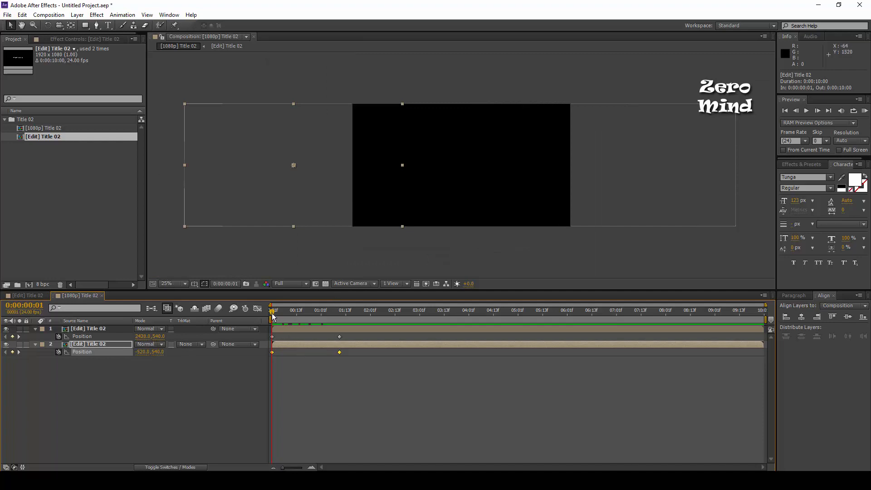
pyautogui.moveTo(273, 317); pyautogui.dragTo(338, 318)
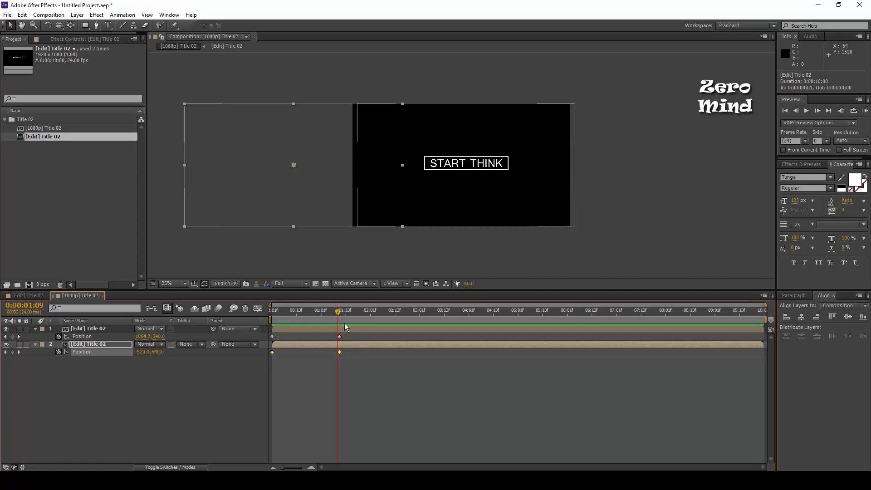
pyautogui.moveTo(338, 313)
pyautogui.mouseDown()
pyautogui.moveTo(321, 317)
pyautogui.moveTo(340, 317)
pyautogui.mouseUp()
pyautogui.click(222, 401)
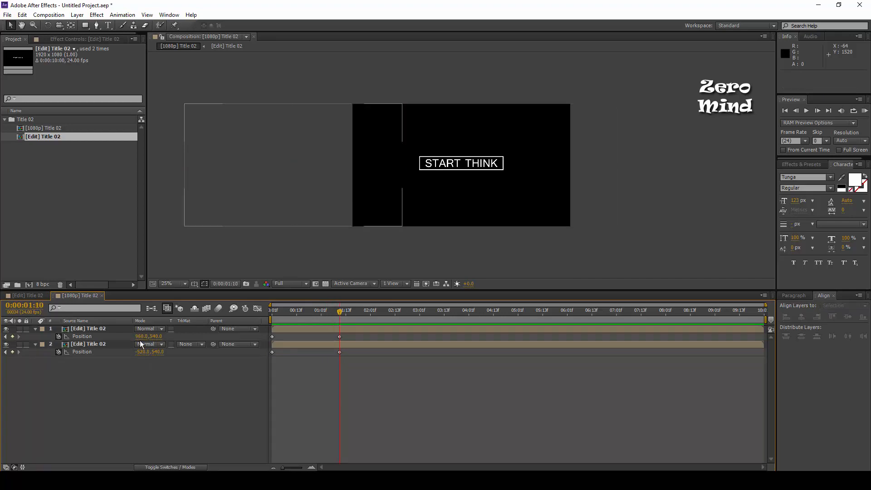
pyautogui.click(141, 352)
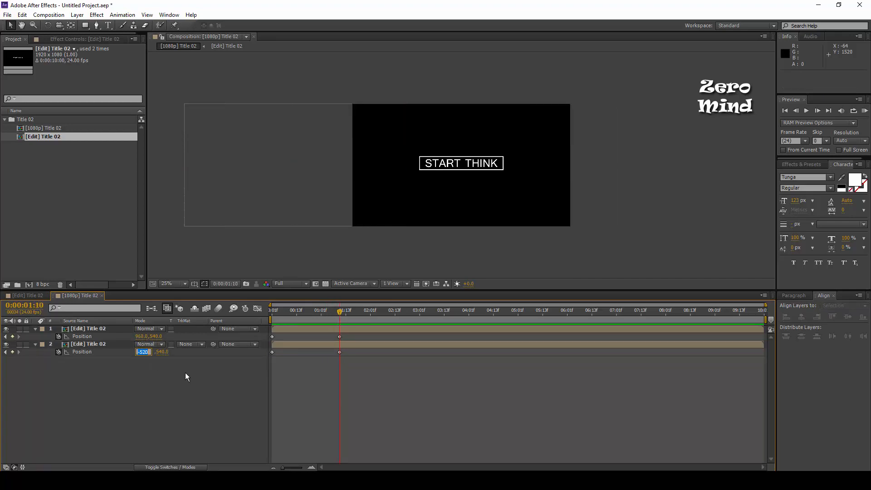
pyautogui.write('960')
pyautogui.press('Return')
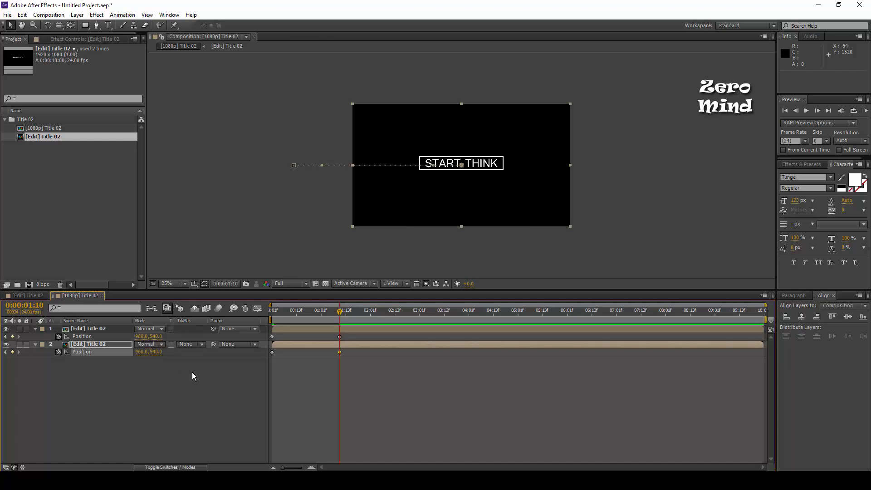
pyautogui.moveTo(340, 312); pyautogui.dragTo(319, 313)
pyautogui.click(176, 394)
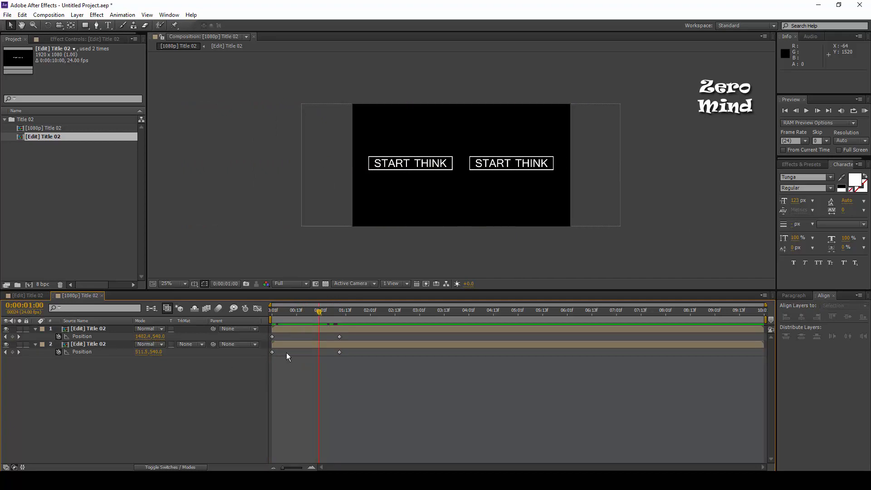
# - Add Position keyframes for both title layers at 0:00:04:01 to hold them at the centre
pyautogui.moveTo(319, 312); pyautogui.dragTo(343, 312)
pyautogui.moveTo(412, 317); pyautogui.dragTo(469, 320)
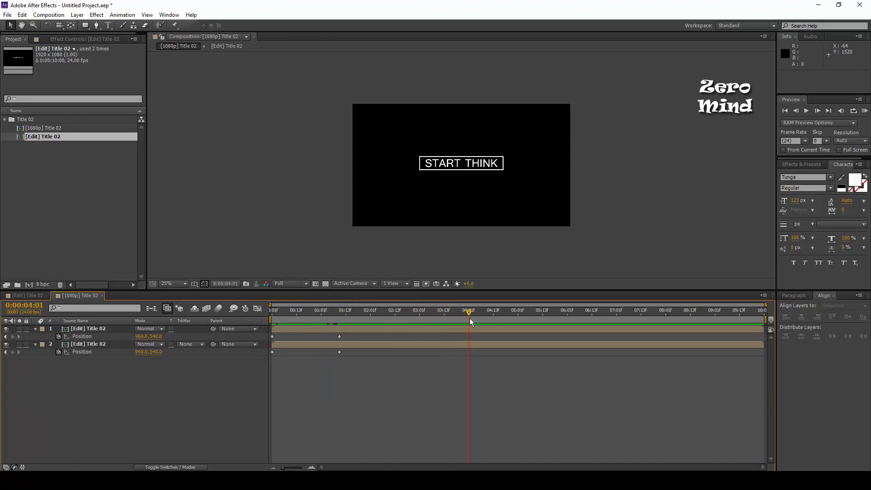
pyautogui.moveTo(331, 366); pyautogui.dragTo(325, 373)
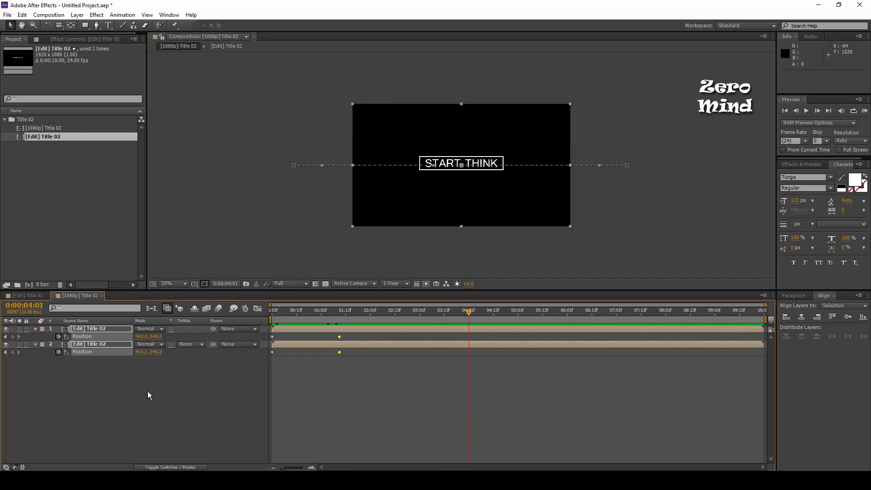
pyautogui.click(12, 336)
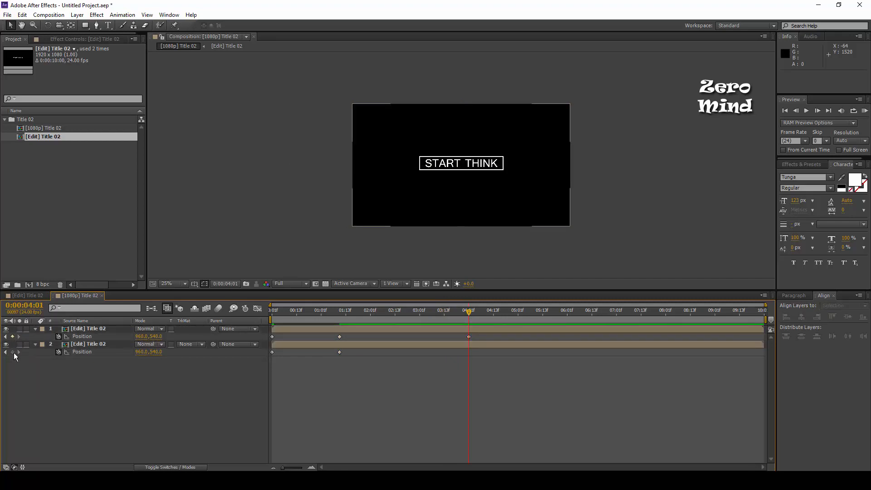
pyautogui.click(13, 352)
# - Copy each title layer's first Position keyframe to 0:00:05:08 so both copies slide back out of the frame
pyautogui.moveTo(494, 310); pyautogui.dragTo(533, 309)
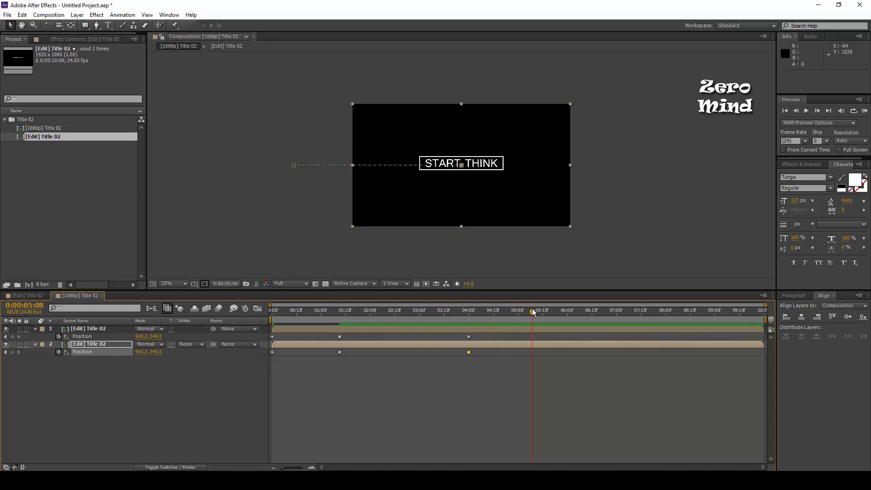
pyautogui.click(272, 337)
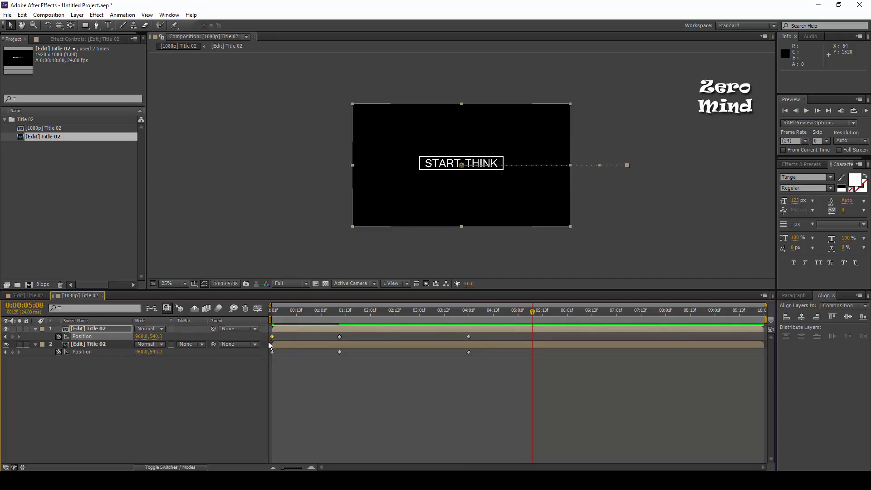
pyautogui.keyDown('shift'); pyautogui.click(273, 353); pyautogui.keyUp('shift')
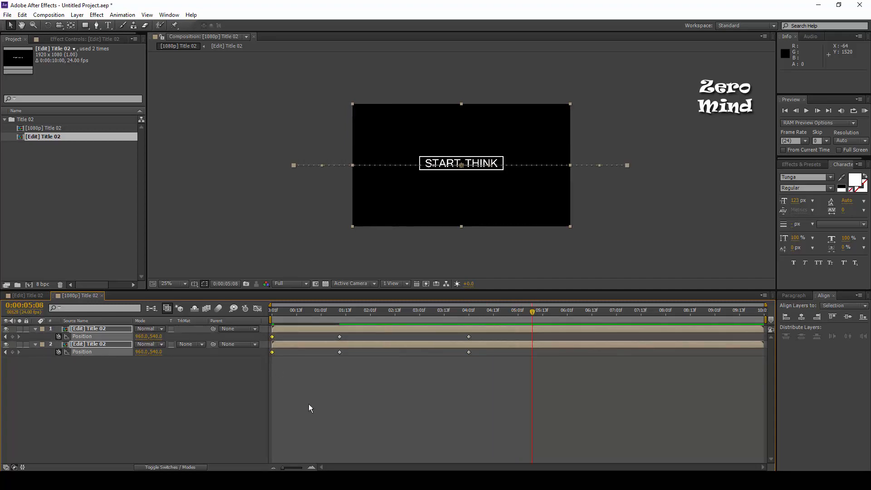
pyautogui.click(328, 395)
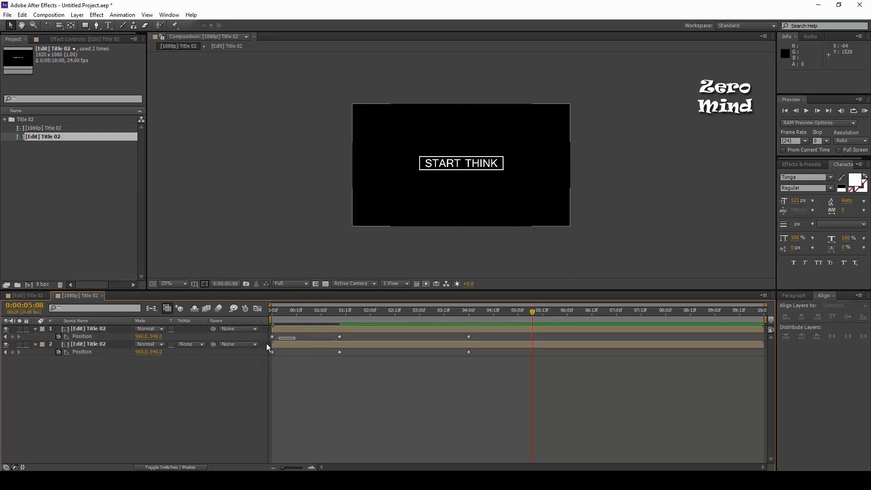
pyautogui.hotkey('ctrl', 'v')
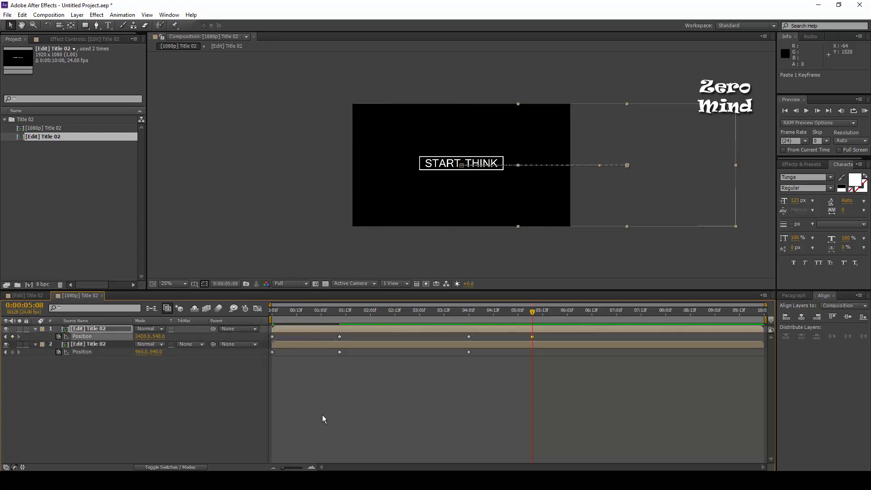
pyautogui.click(282, 354)
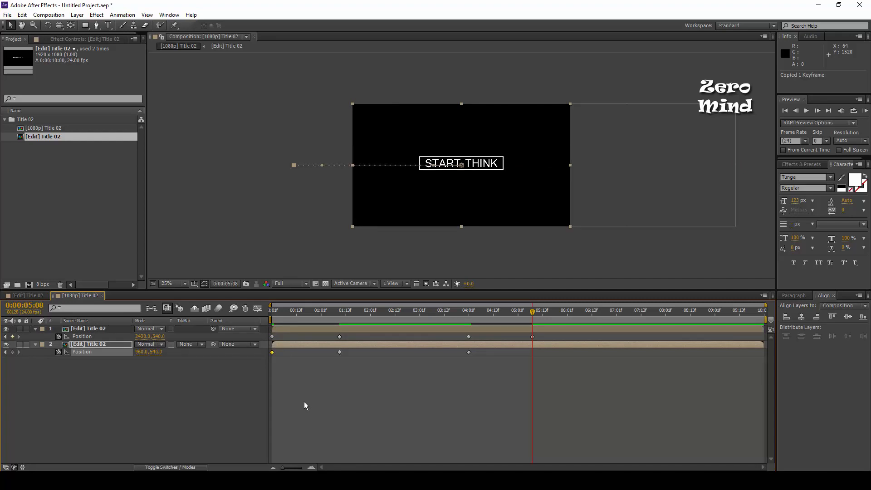
pyautogui.hotkey('ctrl', 'v')
# - Set the current time to 0:00:02:15 and collapse the properties of both [Edit] Title 02 layers
pyautogui.moveTo(534, 314); pyautogui.dragTo(398, 356)
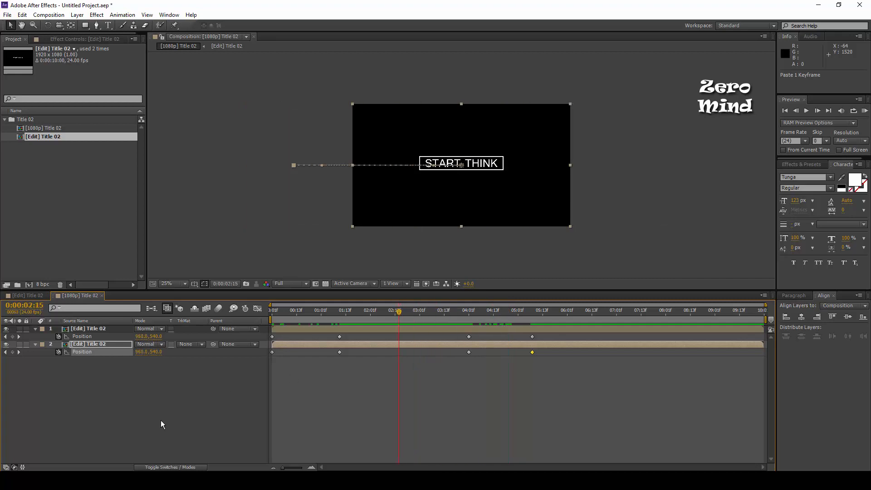
pyautogui.click(163, 417)
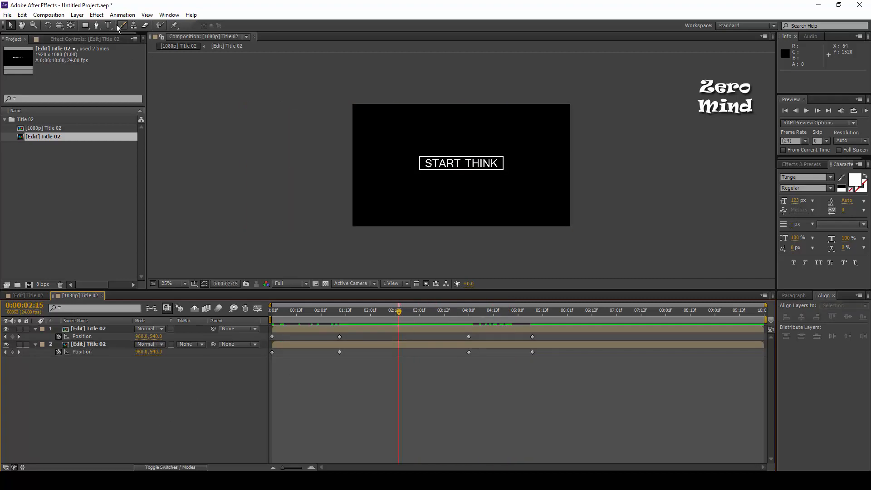
pyautogui.click(36, 329)
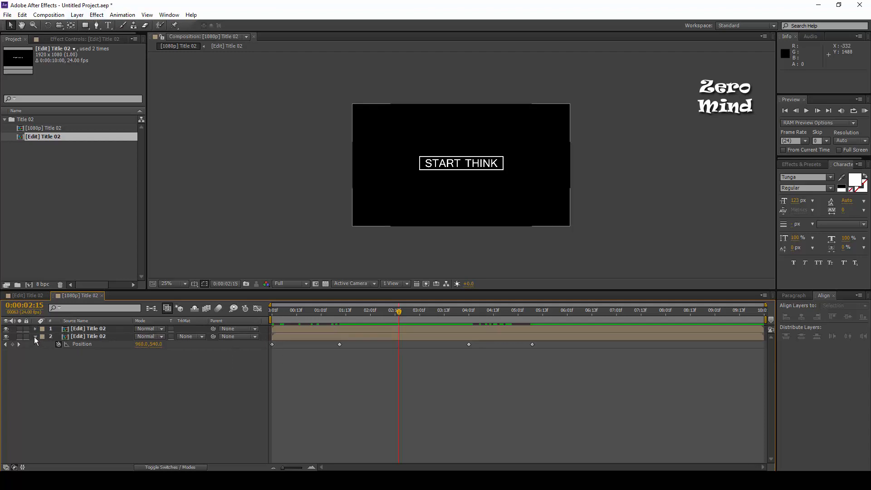
pyautogui.click(35, 336)
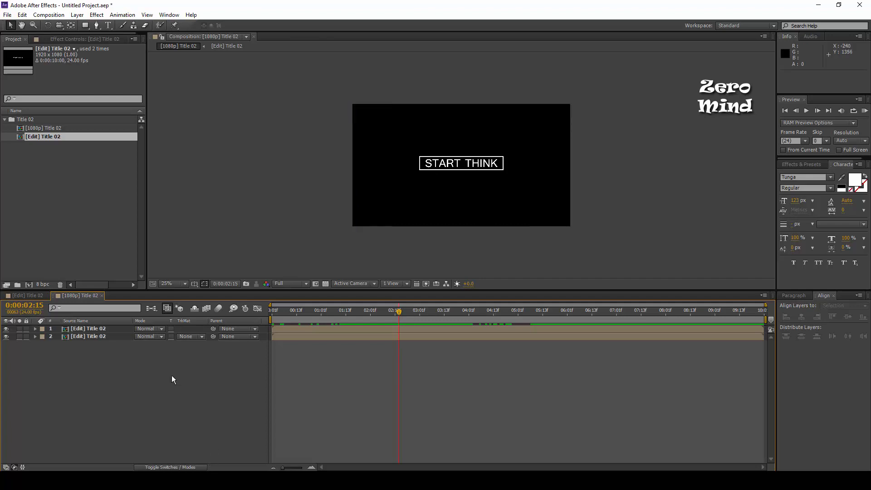
# - Create a new shape layer above the titles with a solid blue fill and no stroke
pyautogui.click(82, 16)
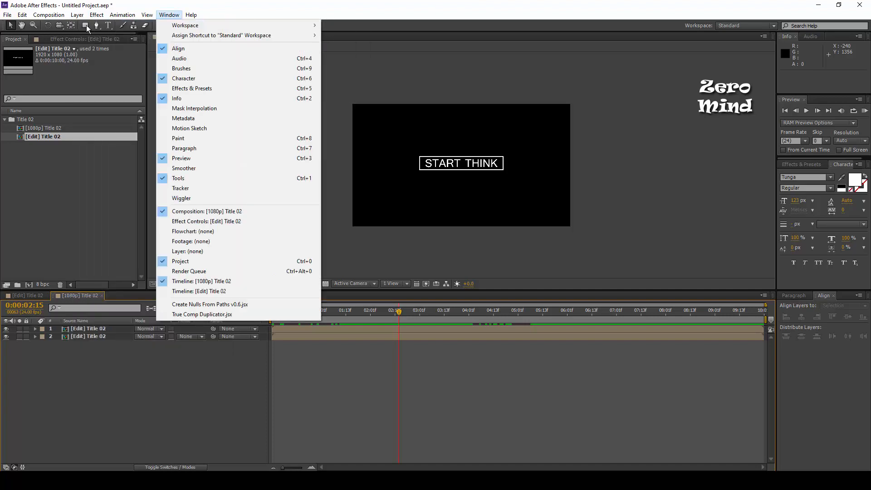
pyautogui.moveTo(91, 28)
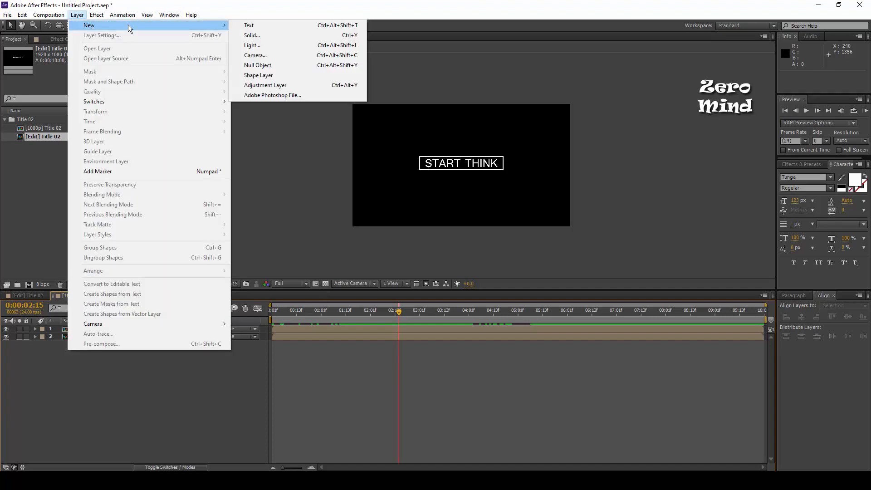
pyautogui.click(307, 77)
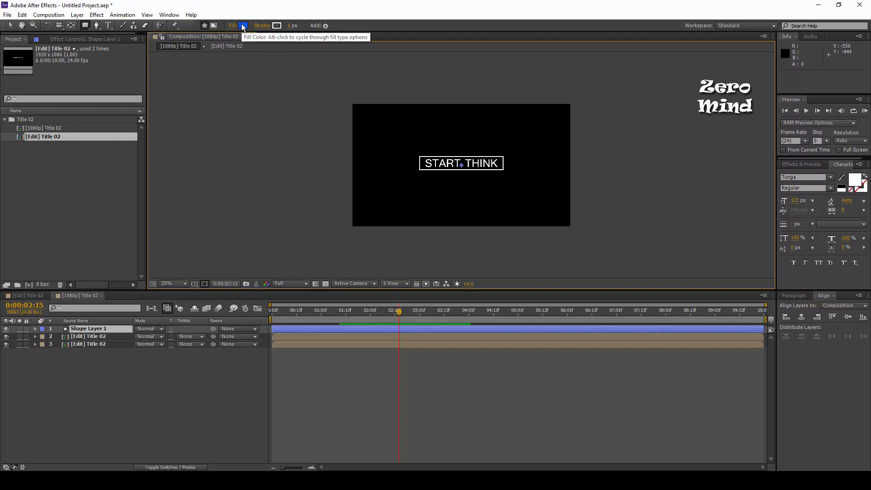
pyautogui.keyDown('alt'); pyautogui.click(244, 25); pyautogui.keyUp('alt')
pyautogui.keyDown('alt'); pyautogui.click(278, 27); pyautogui.keyUp('alt')
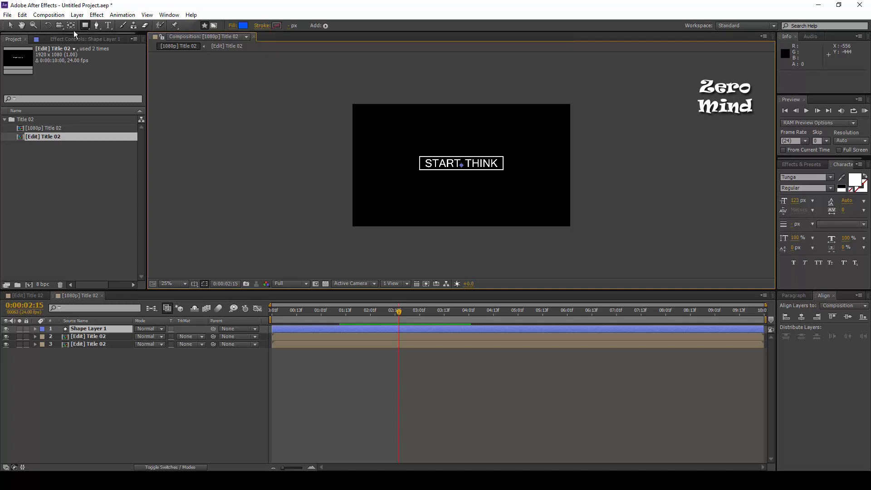
# - Add a rectangle covering the whole composition frame to Shape Layer 1 and return to the Selection tool
pyautogui.doubleClick(84, 26)
pyautogui.press('v')
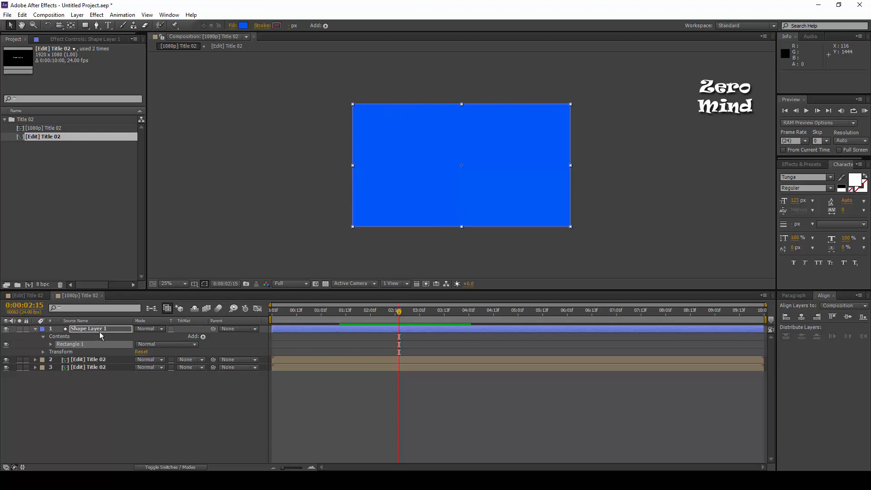
pyautogui.click(156, 396)
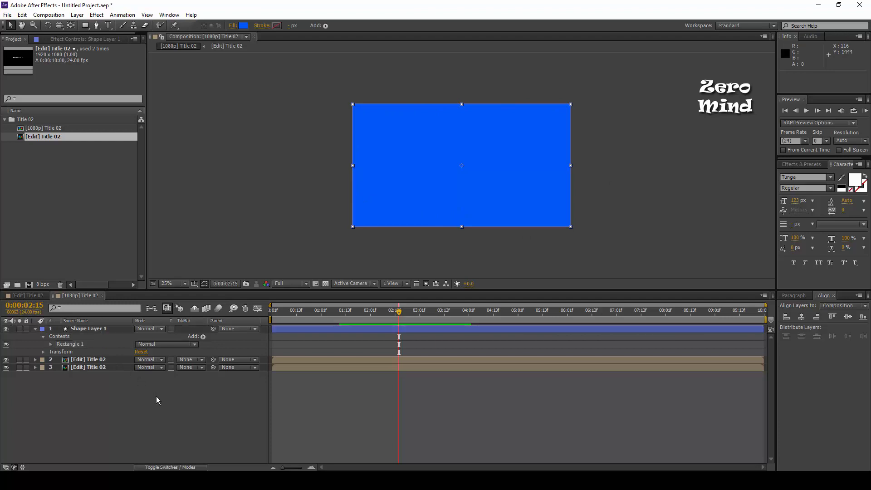
# - Draw two small test rectangles inside the full-frame shape on Shape Layer 1 using the Rectangle tool
pyautogui.click(112, 328)
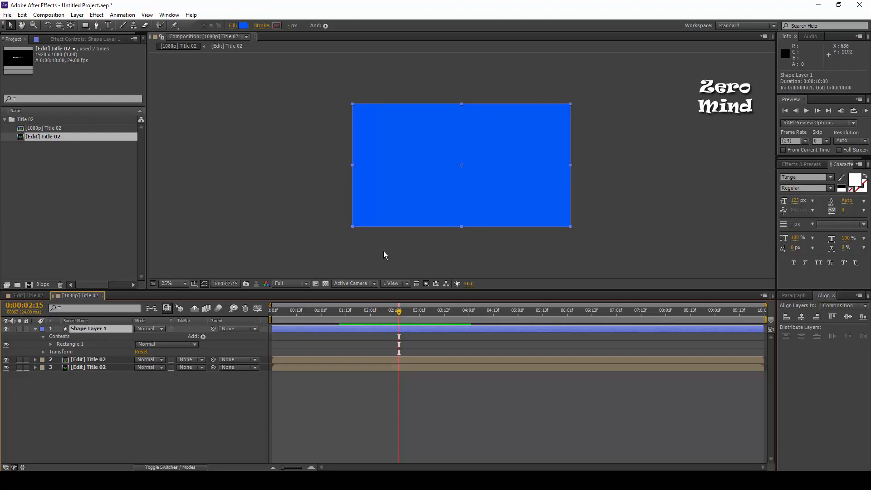
pyautogui.click(137, 424)
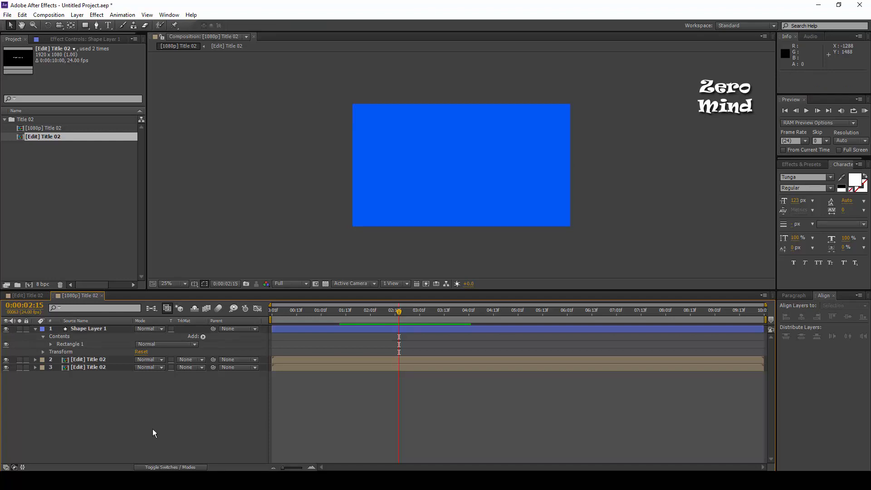
pyautogui.click(101, 328)
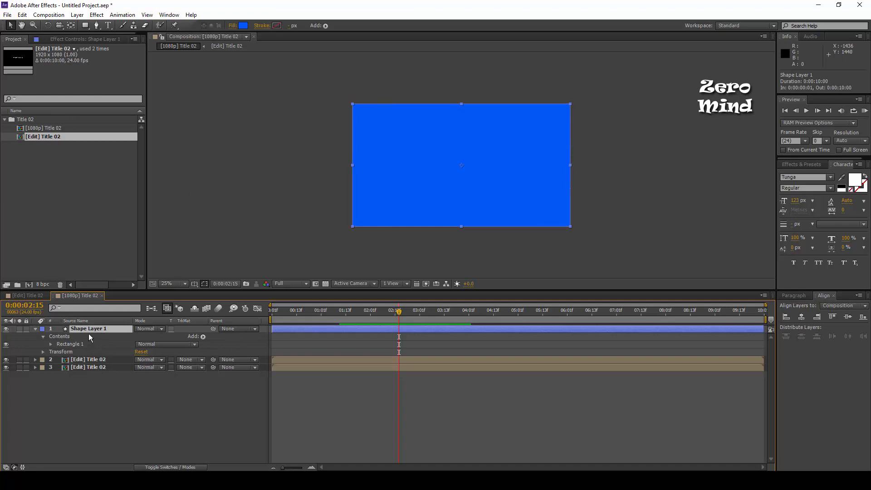
pyautogui.click(85, 25)
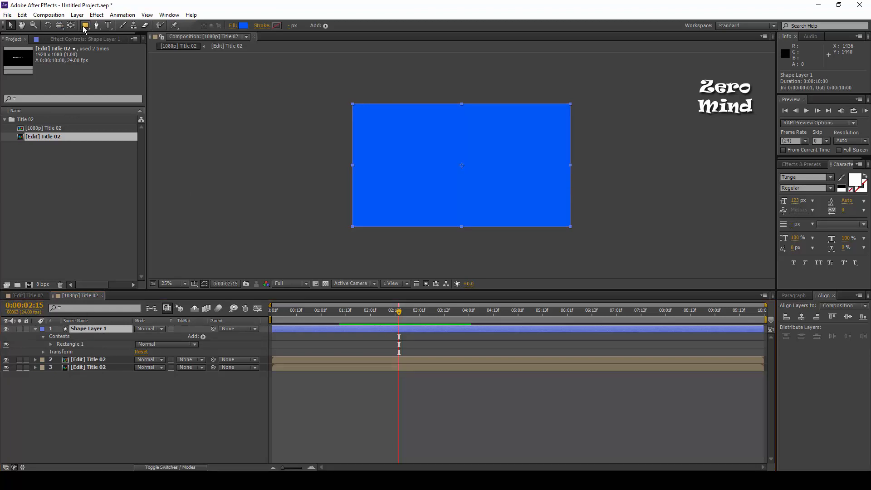
pyautogui.moveTo(394, 129); pyautogui.dragTo(470, 192)
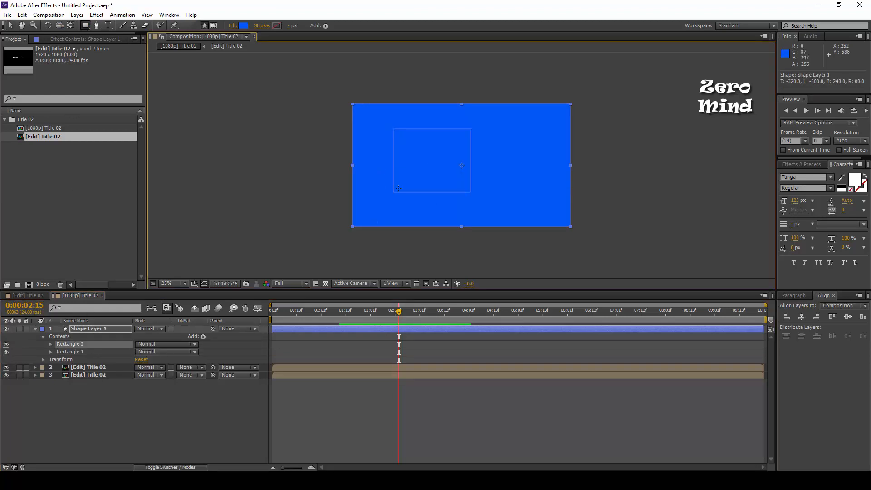
pyautogui.moveTo(381, 171); pyautogui.dragTo(418, 207)
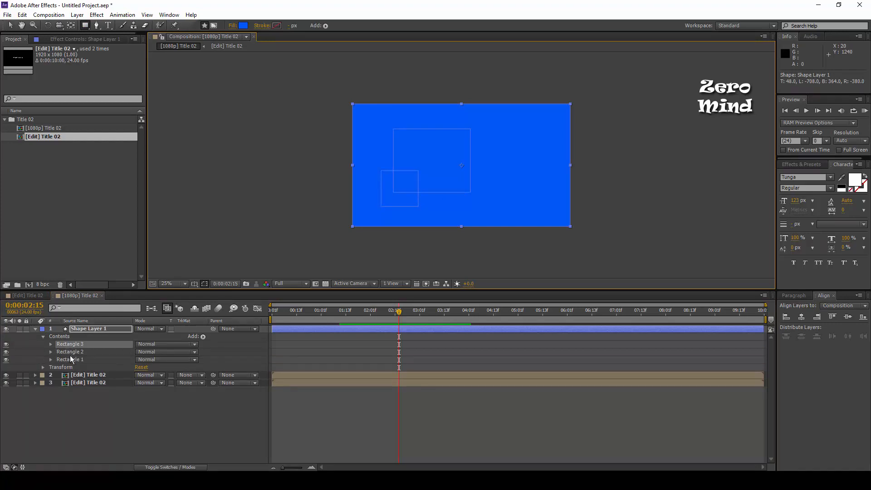
# - Delete both small test rectangles from Shape Layer 1, leaving only the full-frame rectangle
pyautogui.click(70, 353)
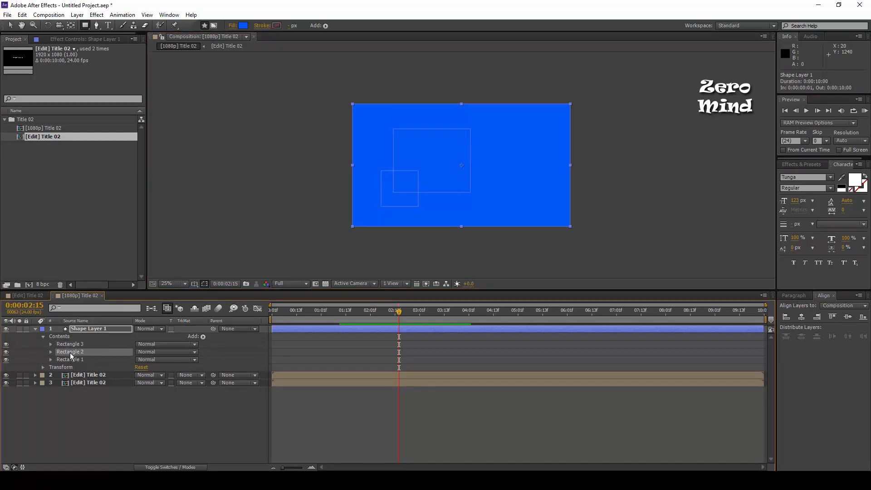
pyautogui.press('Delete')
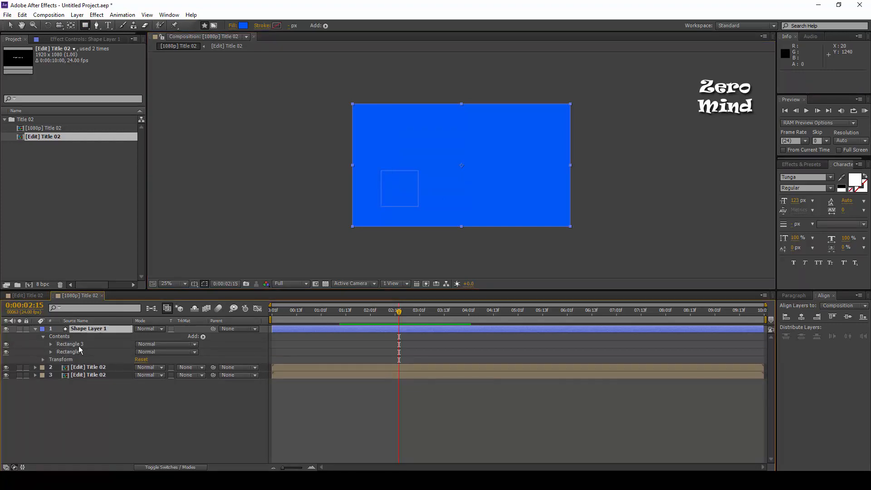
pyautogui.click(79, 346)
pyautogui.press('Delete')
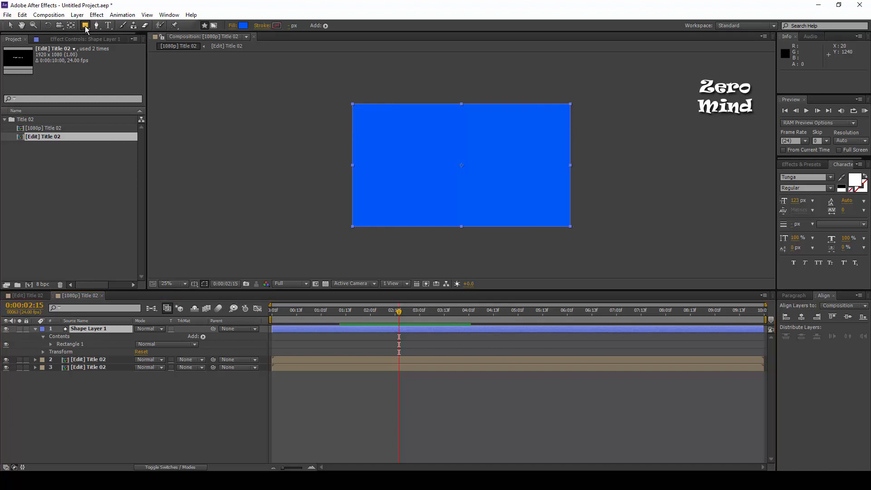
# - Add a full-frame rectangular mask to Shape Layer 1 and return to the Selection tool
pyautogui.click(214, 25)
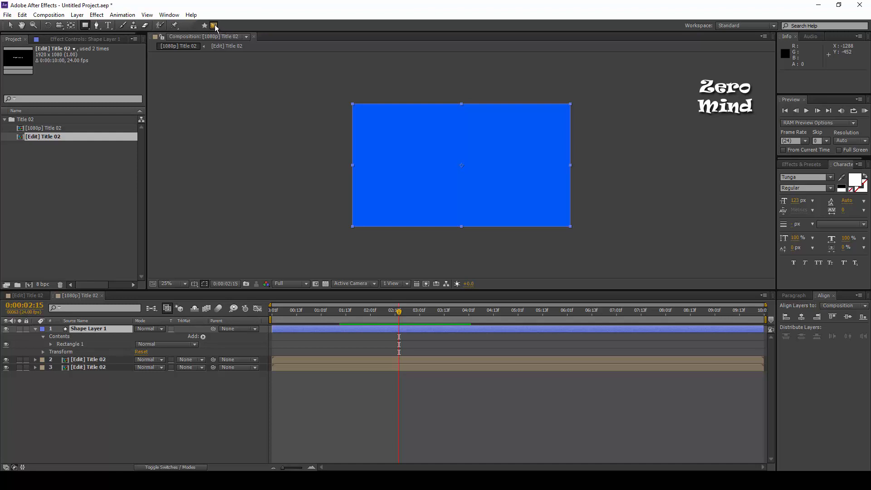
pyautogui.doubleClick(88, 24)
pyautogui.press('v')
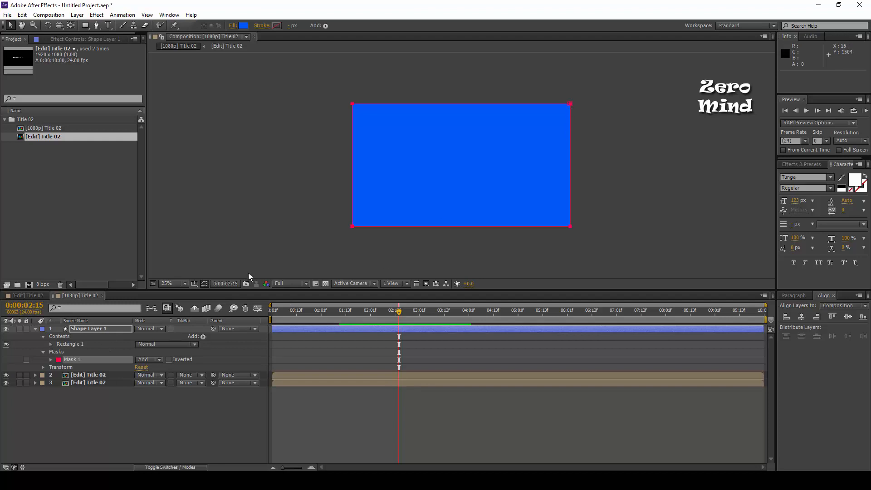
# - Move the mask's two right-hand vertices inward to the horizontal centre of the frame so the mask covers the left half
pyautogui.doubleClick(571, 104)
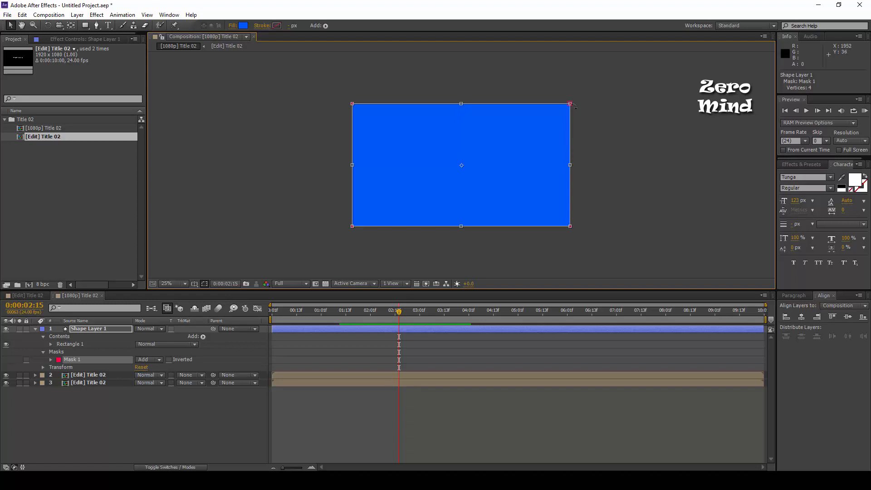
pyautogui.doubleClick(576, 106)
pyautogui.moveTo(558, 84); pyautogui.dragTo(611, 236)
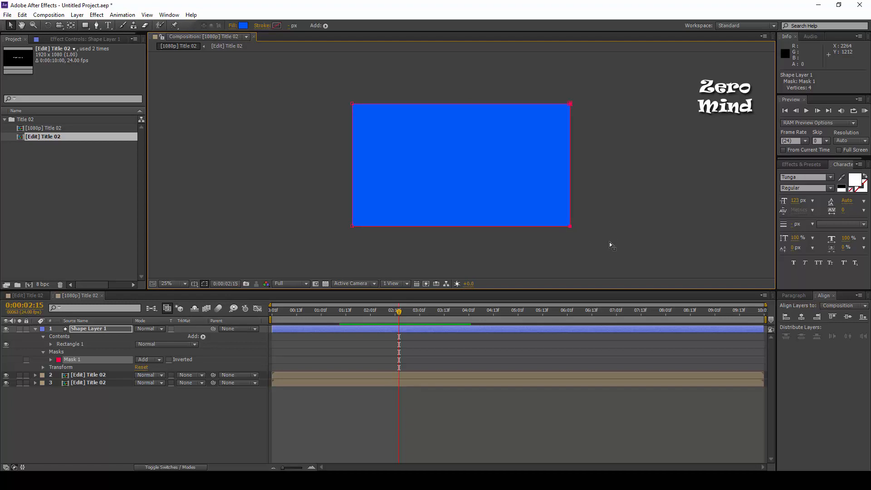
pyautogui.hotkey('shift', 'Left')
pyautogui.hotkey('shift', 'Left')
pyautogui.hotkey('shift', 'Left')
pyautogui.hotkey('shift', 'Left')
pyautogui.hotkey('shift', 'Left')
pyautogui.hotkey('shift', 'Left')
pyautogui.hotkey('shift', 'Left')
pyautogui.hotkey('shift', 'Left')
pyautogui.hotkey('shift', 'Left')
pyautogui.hotkey('shift', 'Left')
pyautogui.hotkey('shift', 'Left')
pyautogui.hotkey('shift', 'Left')
pyautogui.hotkey('shift', 'Left')
pyautogui.hotkey('shift', 'Left')
pyautogui.hotkey('shift', 'Left')
pyautogui.hotkey('shift', 'Left')
pyautogui.hotkey('shift', 'Left')
pyautogui.hotkey('shift', 'Left')
pyautogui.hotkey('shift', 'Left')
pyautogui.hotkey('shift', 'Left')
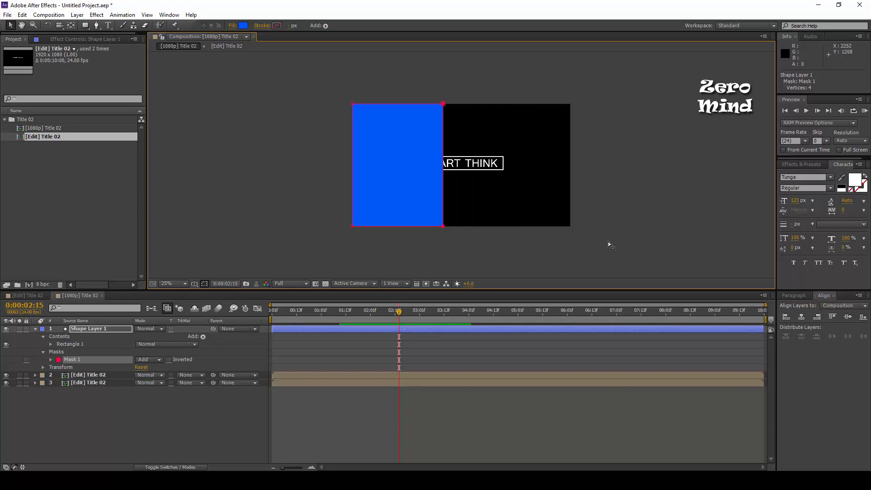
pyautogui.hotkey('shift', 'Right')
pyautogui.hotkey('shift', 'Right')
pyautogui.hotkey('shift', 'Right')
pyautogui.hotkey('shift', 'Right')
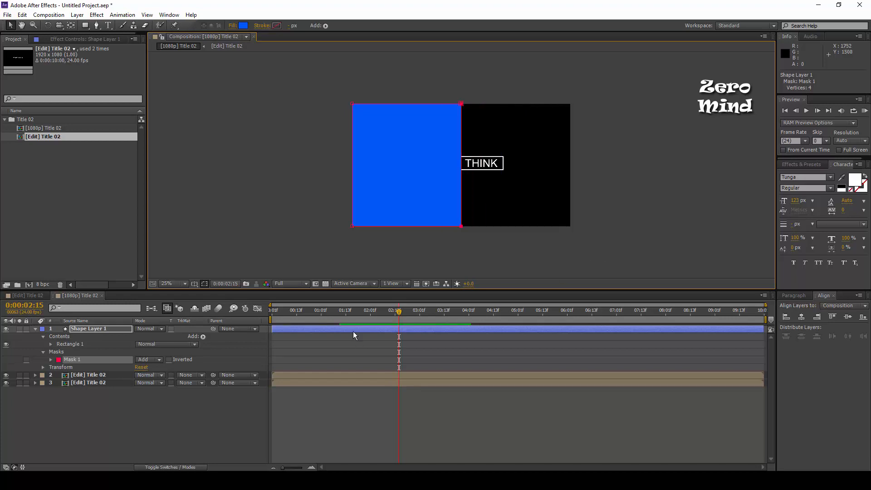
# - Collapse Shape Layer 1's properties and place the layer below both [Edit] Title 02 layers
pyautogui.click(115, 405)
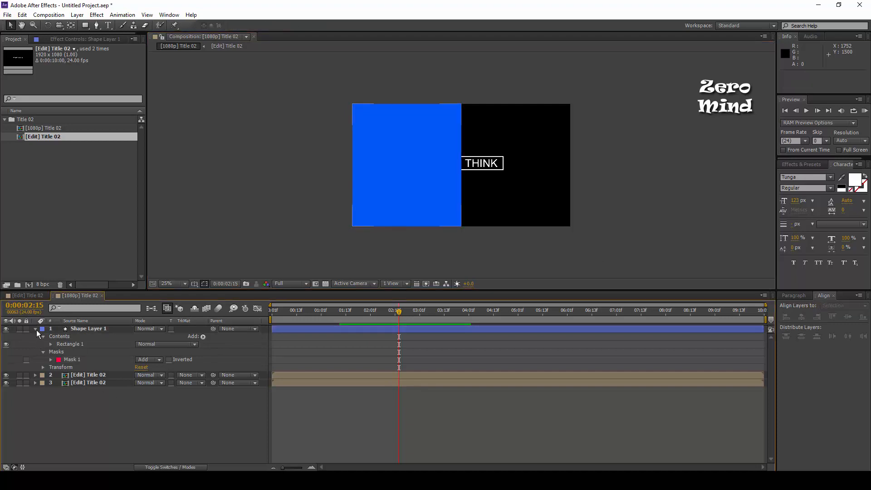
pyautogui.click(36, 329)
pyautogui.click(71, 330)
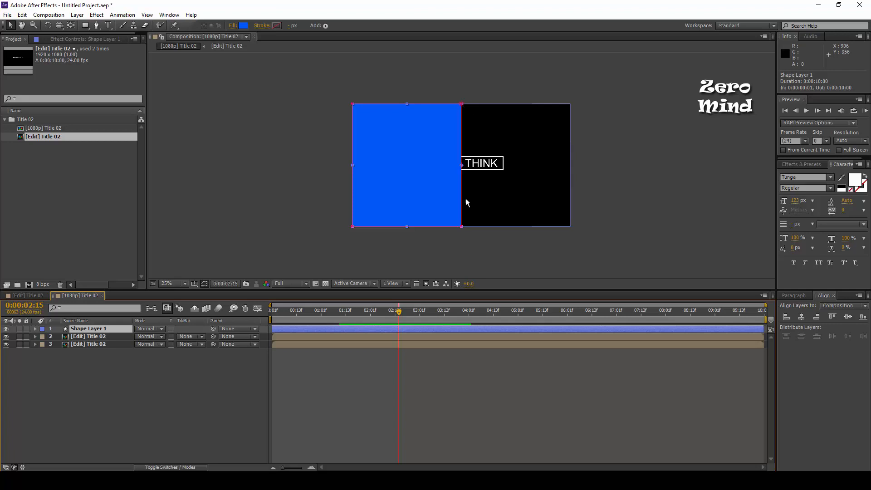
pyautogui.moveTo(112, 345); pyautogui.dragTo(111, 358)
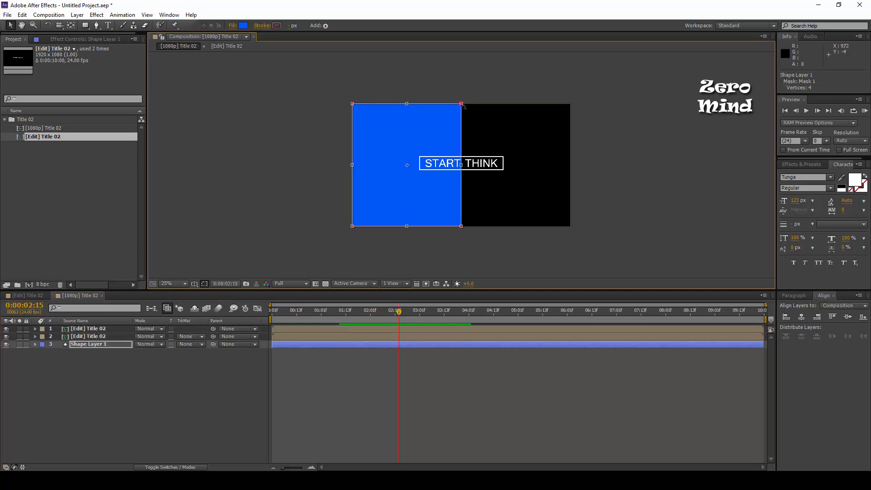
# - Widen the mask to about 101.5% by extending its right edge into the gap between START and THINK
pyautogui.scroll(2, 465, 163)
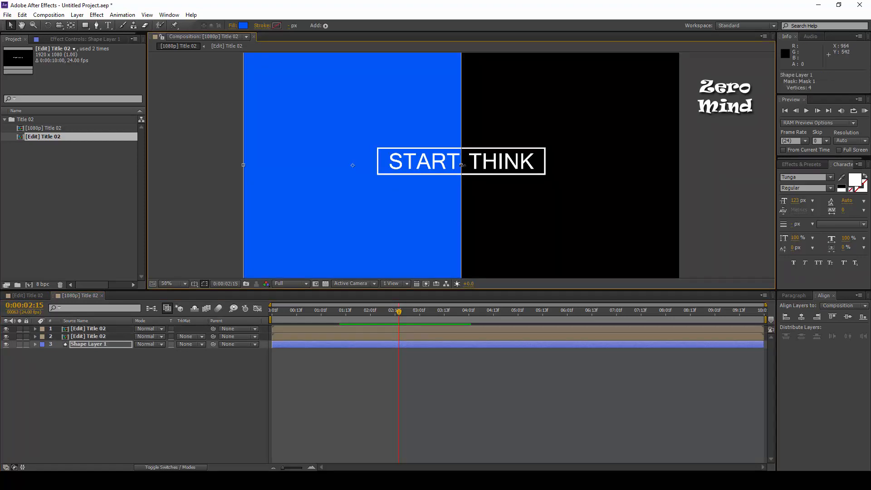
pyautogui.moveTo(462, 165); pyautogui.dragTo(464, 166)
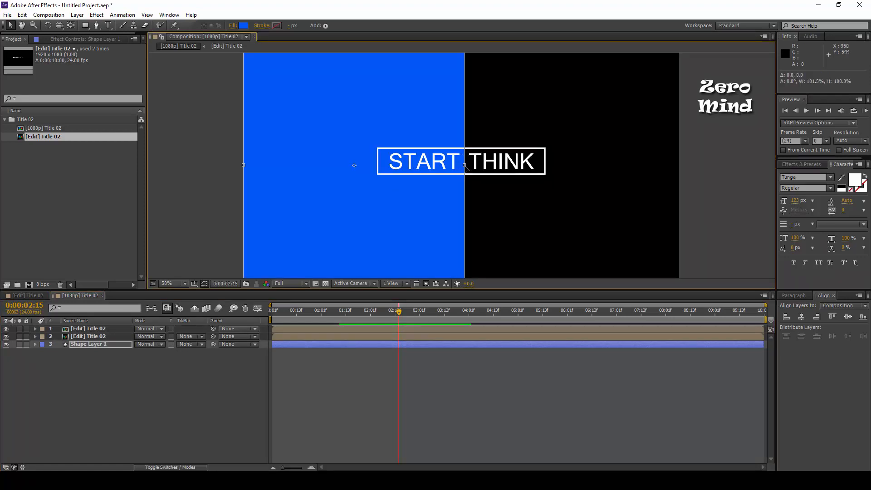
pyautogui.click(224, 430)
pyautogui.scroll(-2, 390, 187)
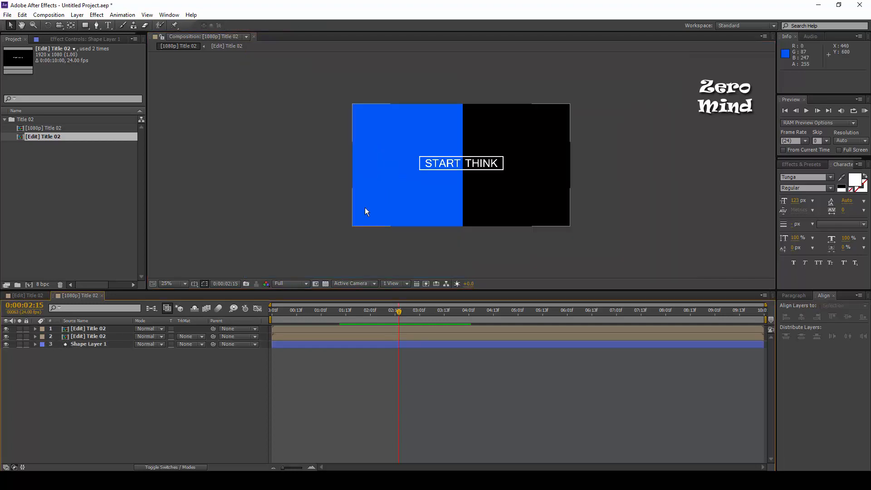
# - Move Shape Layer 1 back above both title layers and rename it matte
pyautogui.moveTo(94, 344); pyautogui.dragTo(107, 327)
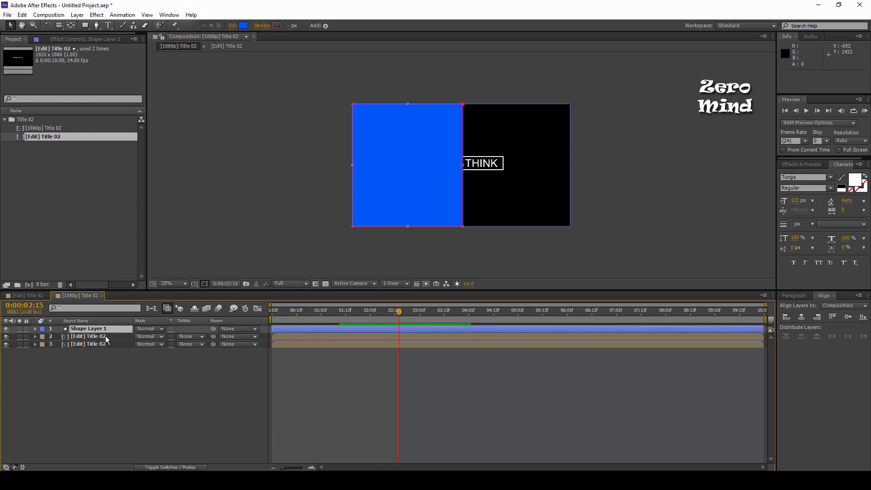
pyautogui.press('Return')
pyautogui.write('matte')
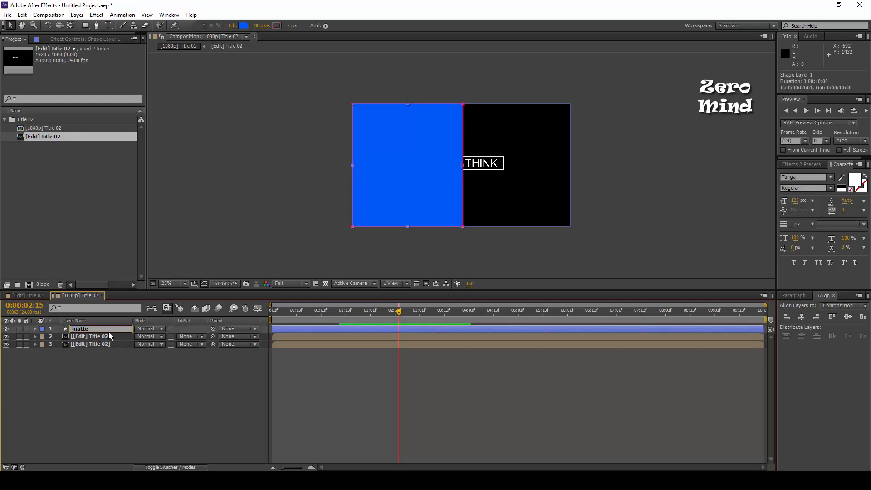
pyautogui.press('Return')
pyautogui.click(118, 368)
# - Duplicate the matte layer and place the copy directly above the lower [Edit] Title 02 layer
pyautogui.click(97, 328)
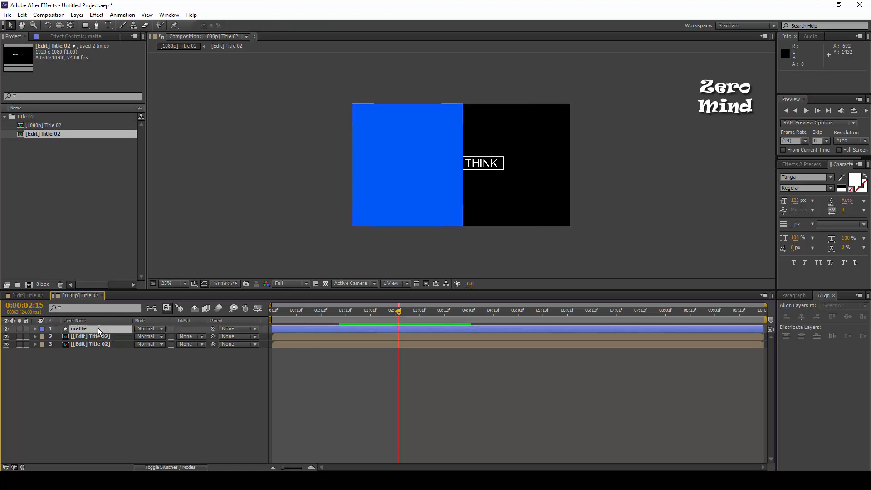
pyautogui.hotkey('ctrl', 'd')
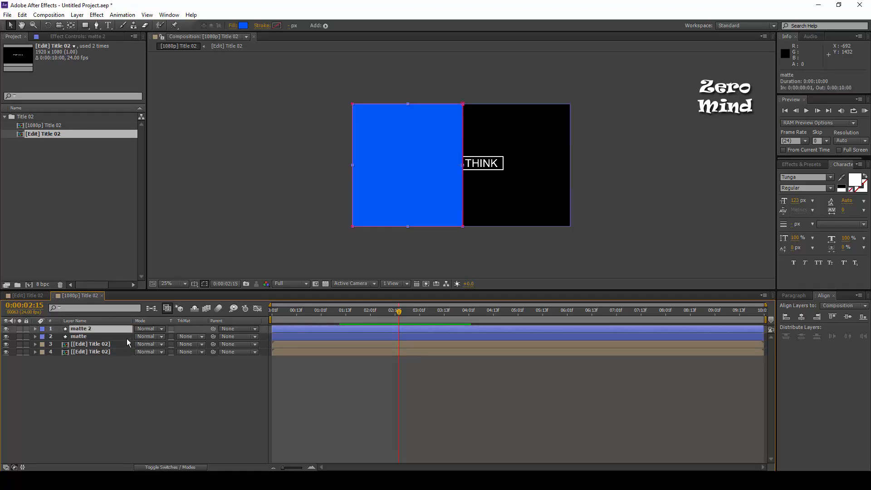
pyautogui.moveTo(119, 332); pyautogui.dragTo(117, 348)
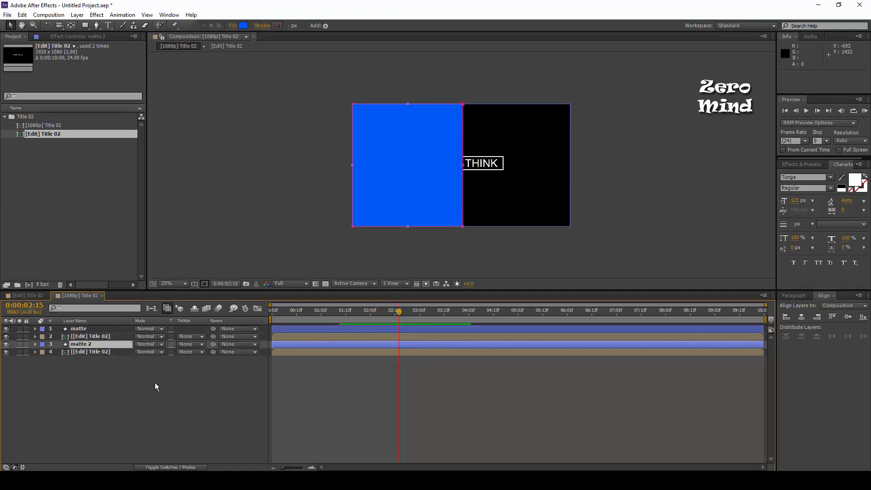
pyautogui.click(154, 383)
# - Set the upper [Edit] Title 02 layer's track matte to Alpha Matte "matte"
pyautogui.click(102, 336)
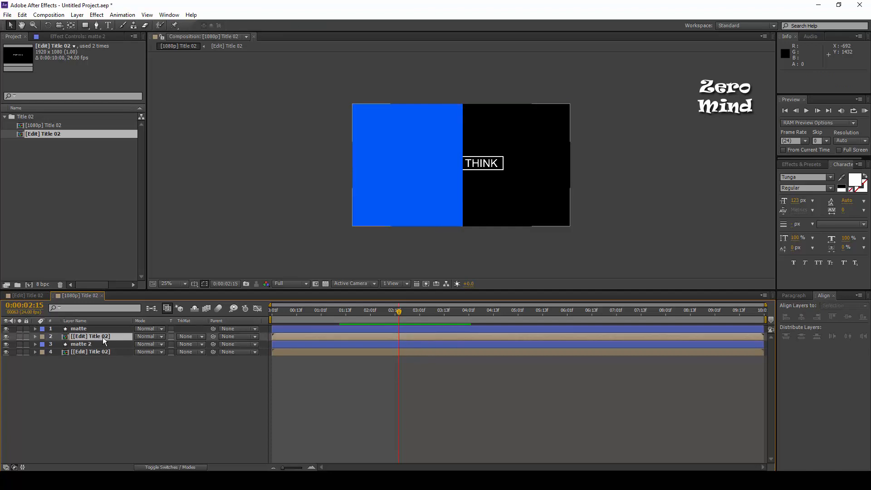
pyautogui.click(203, 336)
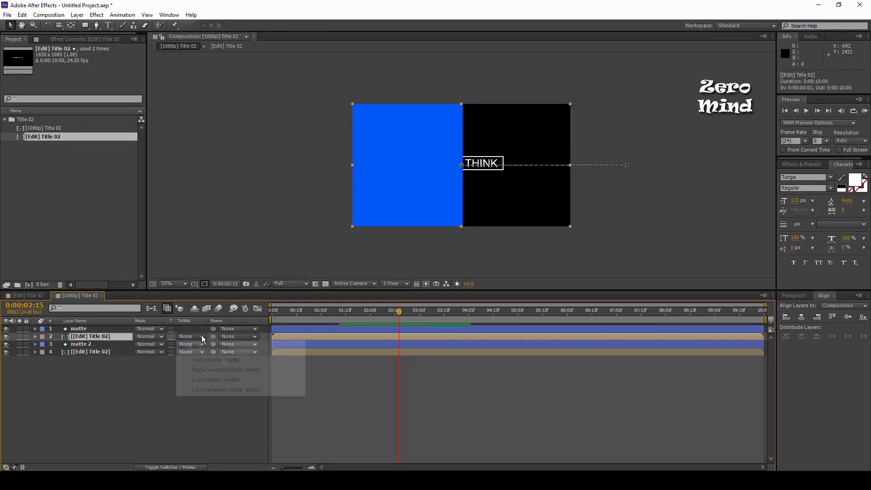
pyautogui.click(216, 360)
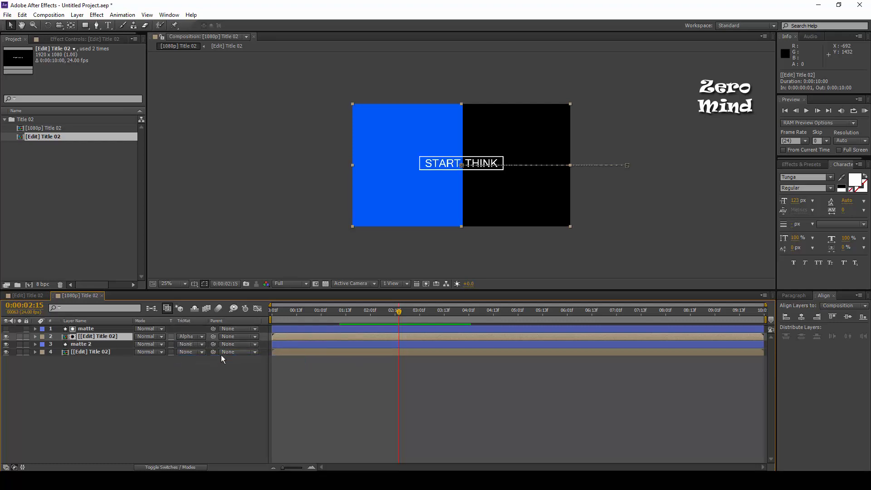
# - Temporarily hide matte 2 and the lower title, scrub to 0:00:03:13 to check the upper title's matte, and show both again
pyautogui.click(6, 351)
pyautogui.click(6, 344)
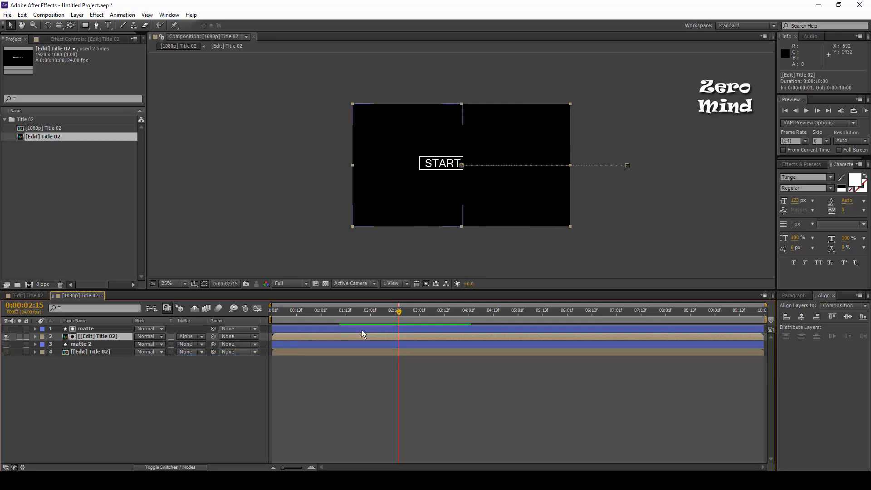
pyautogui.moveTo(400, 311); pyautogui.dragTo(443, 318)
pyautogui.click(78, 401)
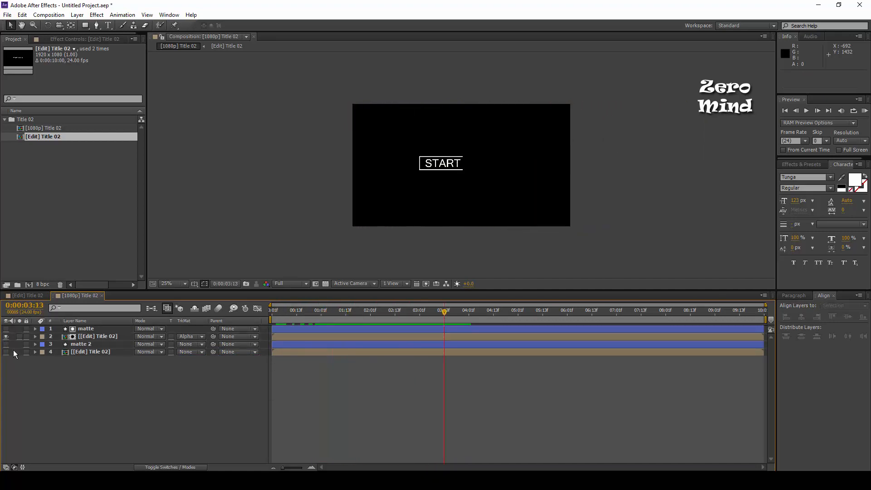
pyautogui.moveTo(6, 344); pyautogui.dragTo(6, 352)
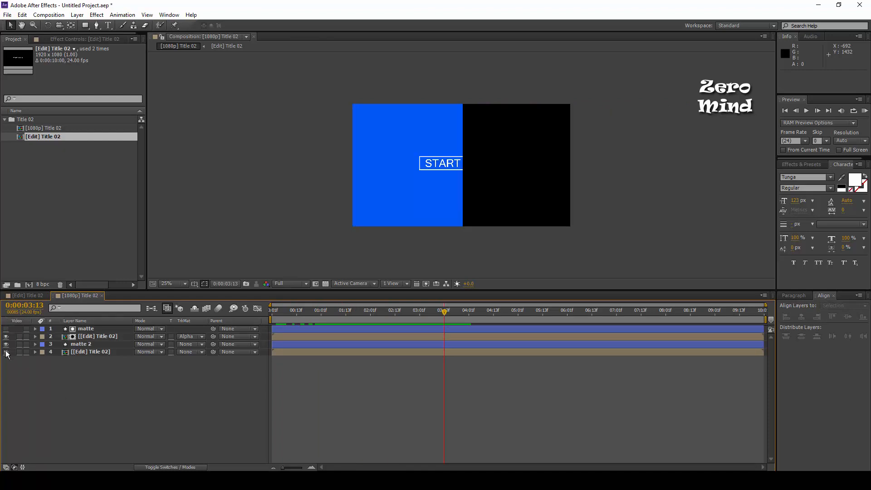
# - Set the lower [Edit] Title 02 layer's track matte to Alpha Inverted Matte "matte 2" and preview the composition from the start
pyautogui.click(100, 353)
pyautogui.click(201, 353)
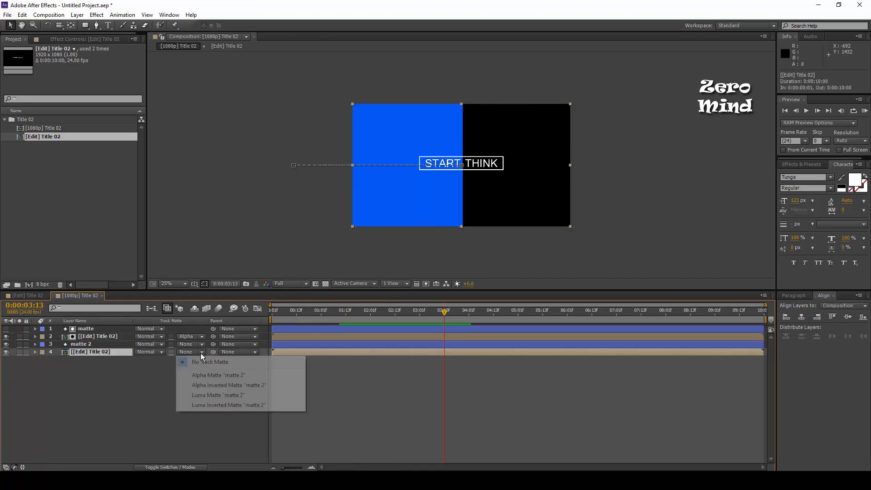
pyautogui.click(214, 385)
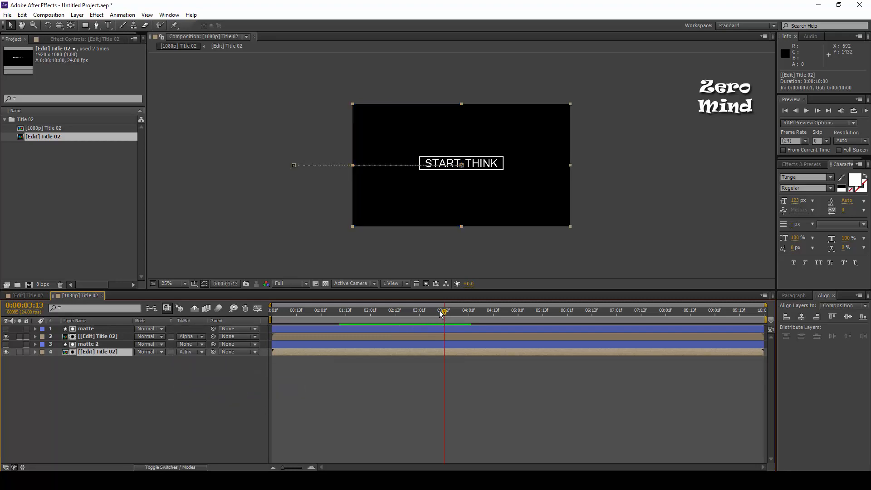
pyautogui.click(274, 316)
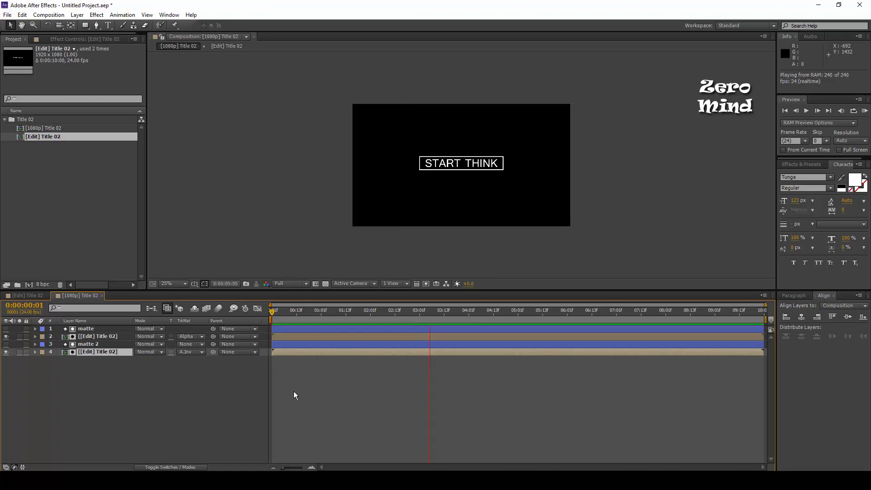
# - Stop the preview, deselect the layers and move the current time to 0:00:02:04 while the title is in place
pyautogui.press('space')
pyautogui.click(183, 400)
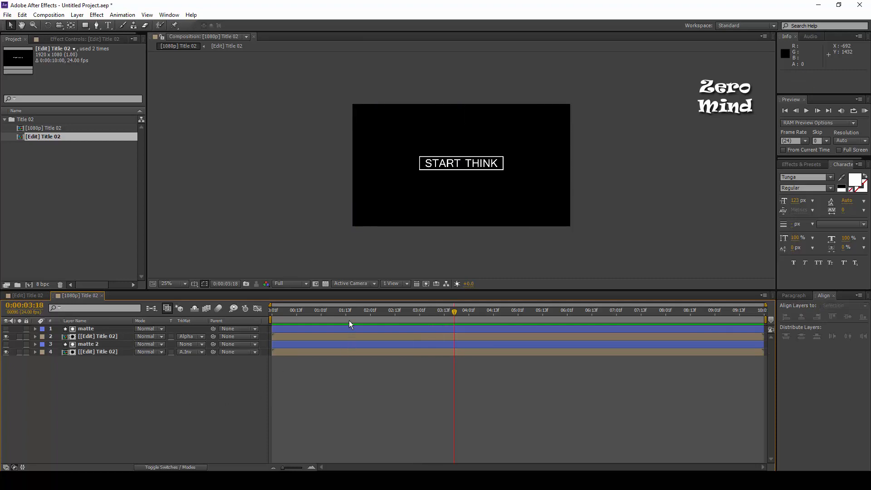
pyautogui.moveTo(350, 311); pyautogui.dragTo(377, 312)
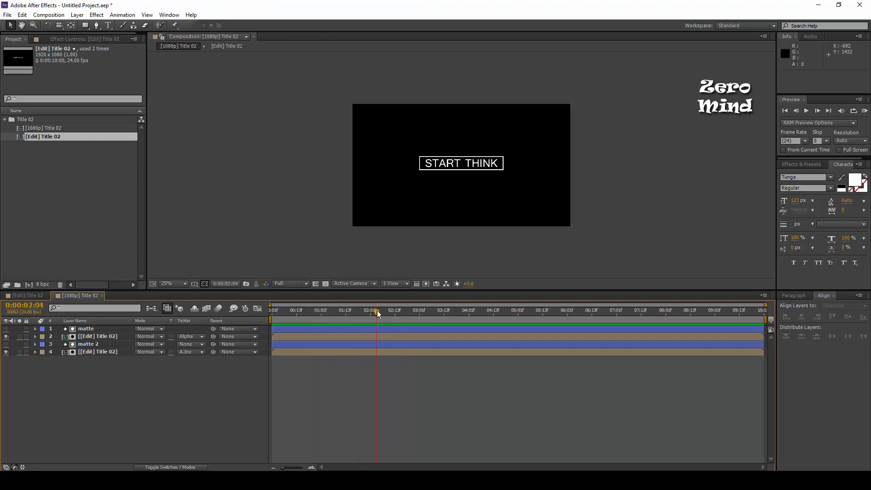
# - Reveal Position on both [Edit] Title 02 layers and apply Easy Ease to all of their Position keyframes
pyautogui.click(97, 336)
pyautogui.keyDown('ctrl'); pyautogui.click(108, 353); pyautogui.keyUp('ctrl')
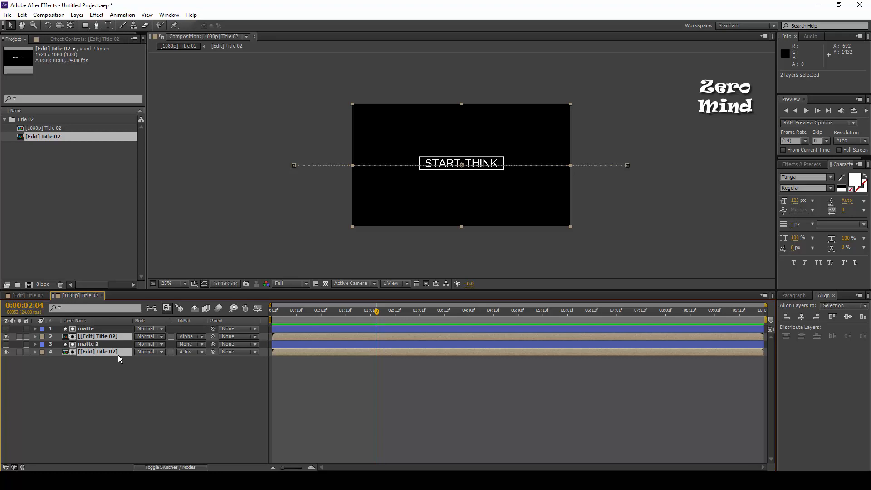
pyautogui.press('p')
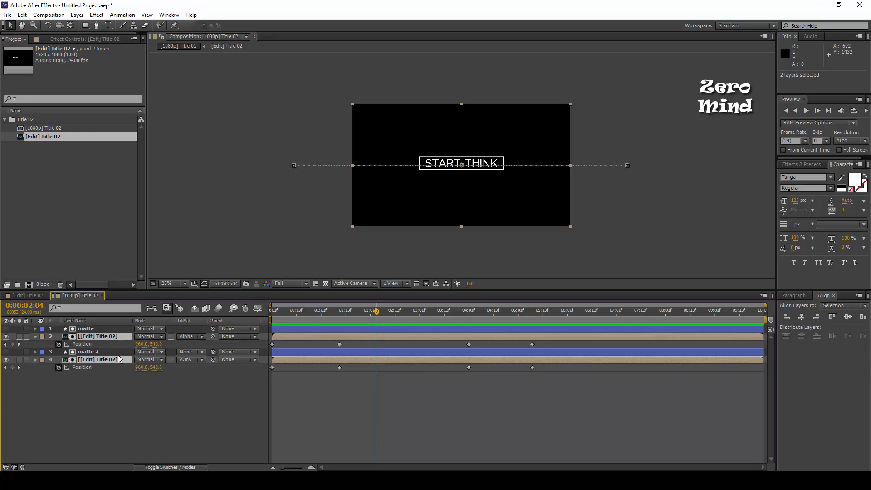
pyautogui.click(122, 365)
pyautogui.click(99, 345)
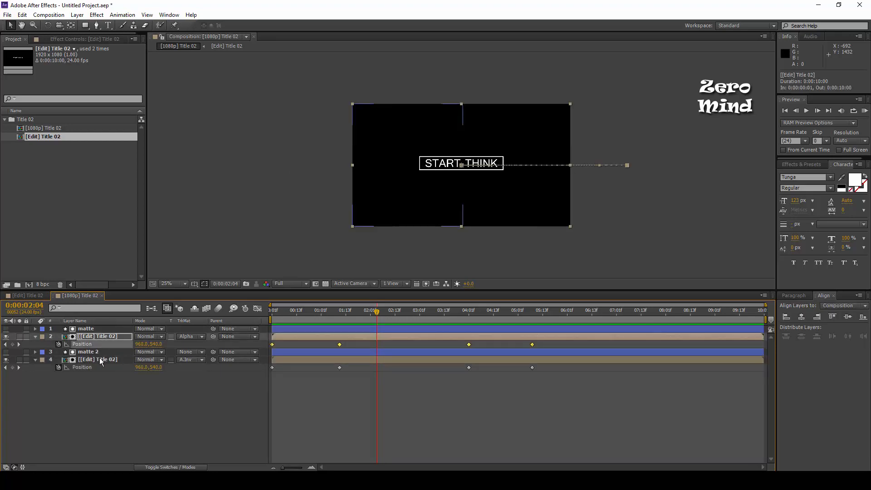
pyautogui.keyDown('shift'); pyautogui.click(96, 367); pyautogui.keyUp('shift')
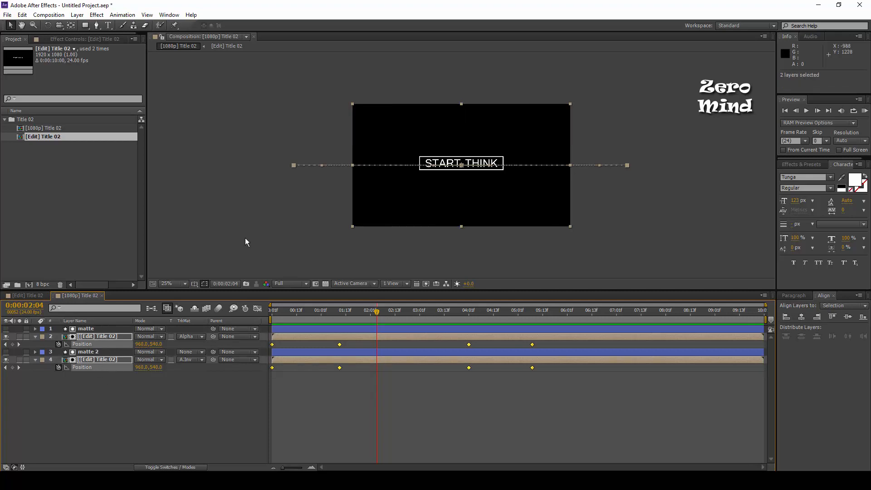
pyautogui.click(122, 15)
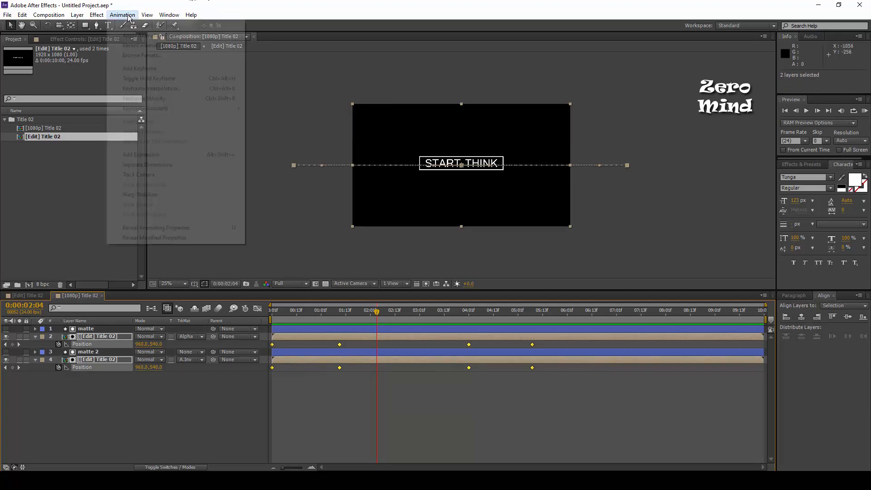
pyautogui.moveTo(225, 110)
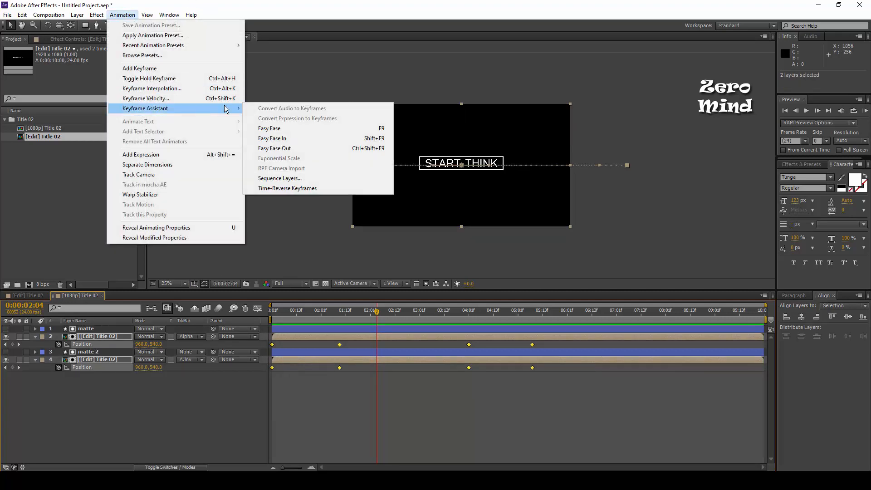
pyautogui.click(352, 130)
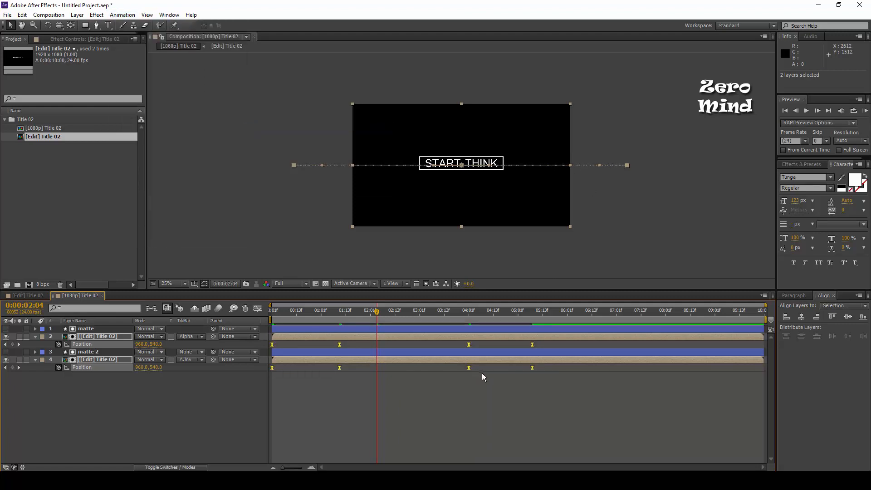
# - Show the Position speed curves of both [Edit] Title 02 layers in the Graph Editor, framed so both speed humps fit
pyautogui.click(257, 309)
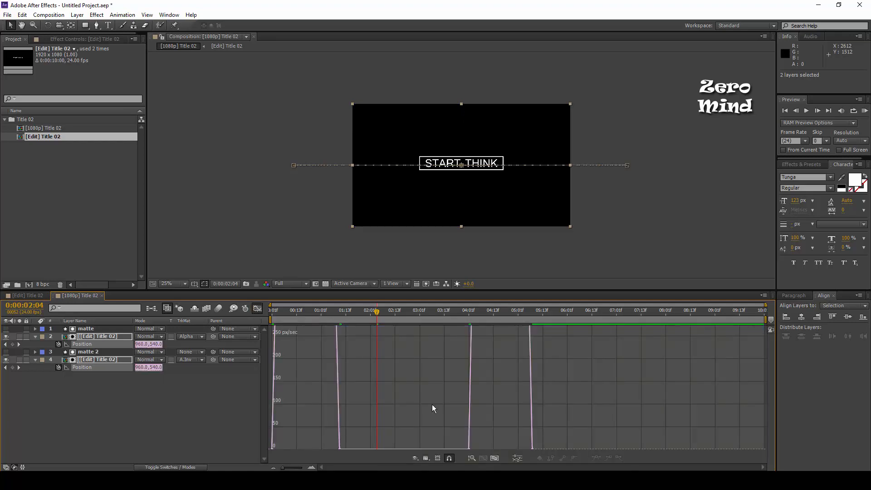
pyautogui.keyDown('alt'); pyautogui.click(402, 368); pyautogui.keyUp('alt')
pyautogui.moveTo(386, 378); pyautogui.dragTo(272, 385)
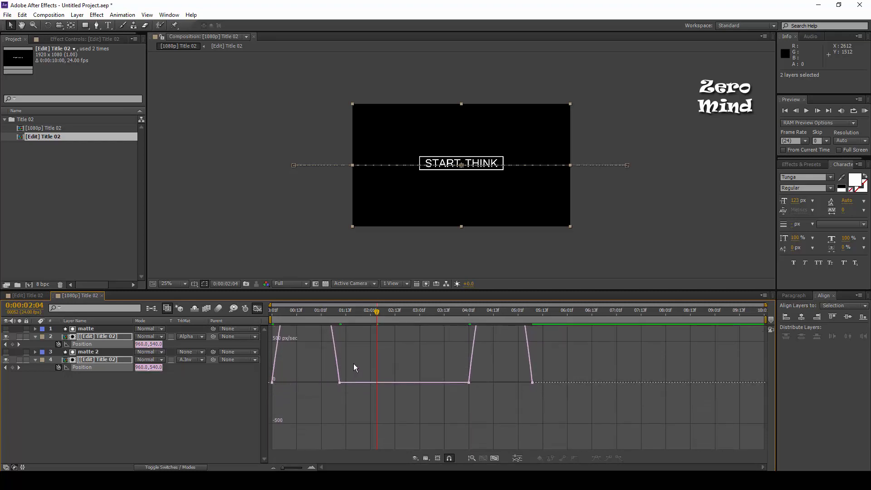
pyautogui.moveTo(369, 357); pyautogui.dragTo(331, 367)
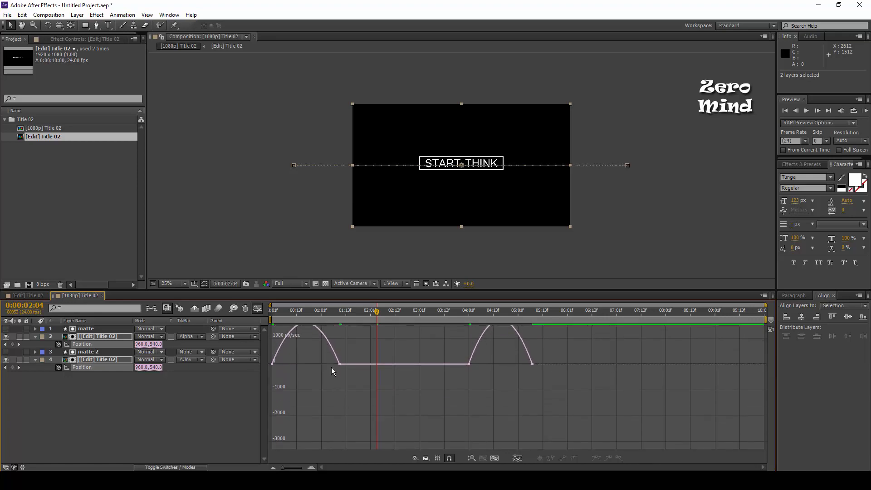
pyautogui.moveTo(418, 380); pyautogui.dragTo(437, 419)
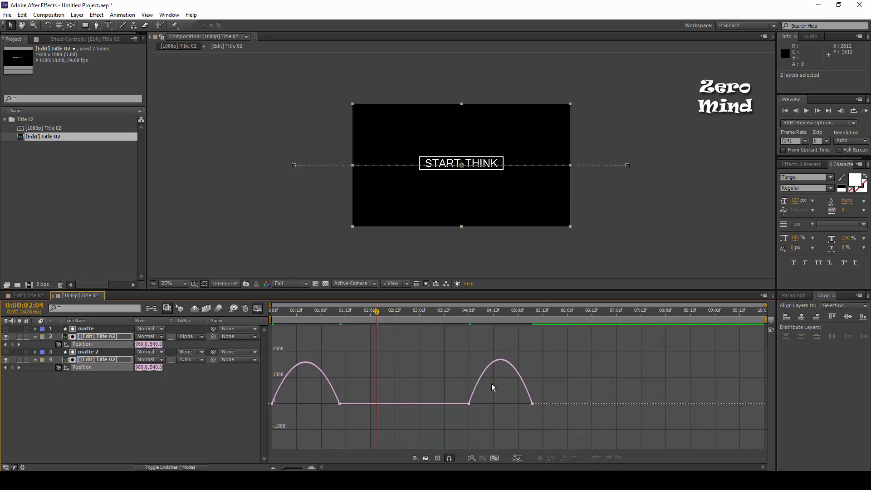
pyautogui.click(176, 396)
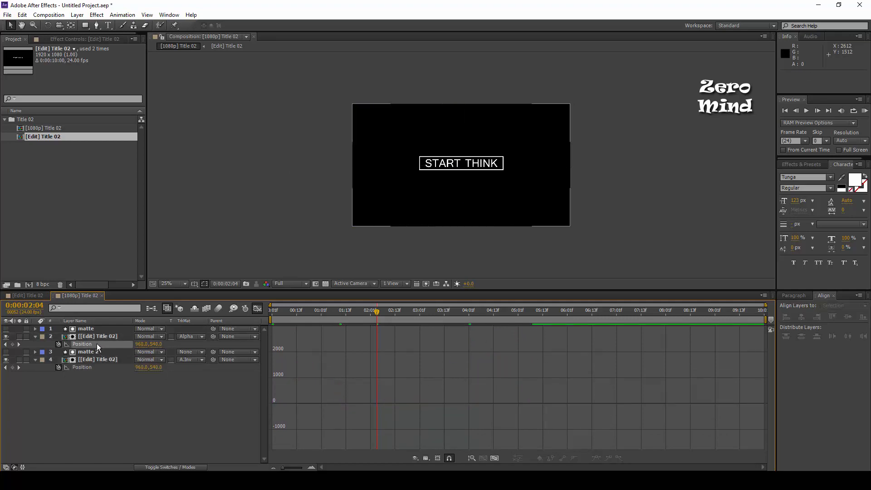
pyautogui.click(99, 366)
pyautogui.keyDown('shift'); pyautogui.click(99, 366); pyautogui.keyUp('shift')
# - Lengthen the ease handles between the first two Position keyframes into a sharp midway speed peak of about 4000 px/sec
pyautogui.moveTo(369, 383); pyautogui.dragTo(275, 442)
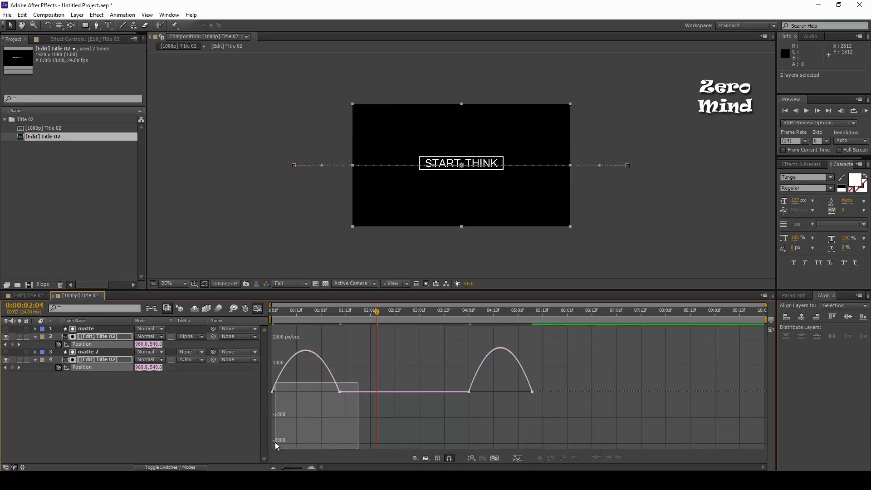
pyautogui.moveTo(325, 393); pyautogui.dragTo(290, 393)
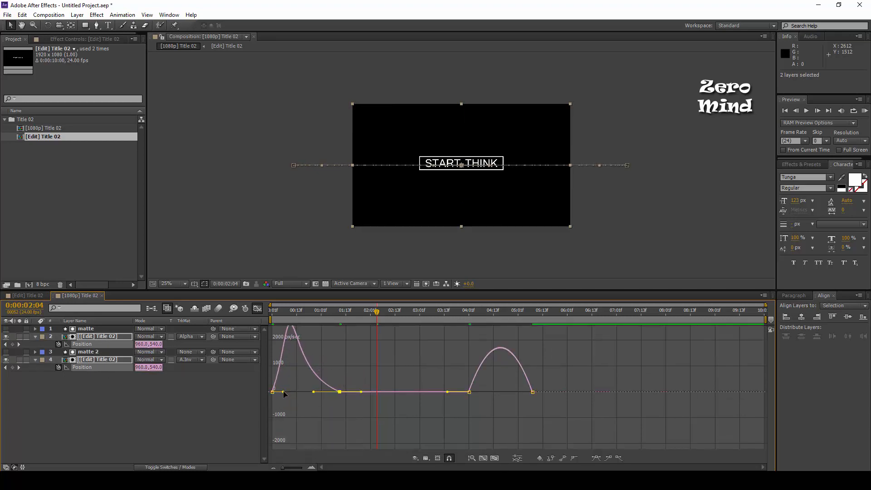
pyautogui.moveTo(287, 392)
pyautogui.mouseDown()
pyautogui.moveTo(268, 402)
pyautogui.moveTo(295, 394)
pyautogui.mouseUp()
# - Pull the ease handles of the last two Position keyframes toward each other to sharpen the second move's speed peak
pyautogui.moveTo(453, 366); pyautogui.dragTo(499, 391)
pyautogui.moveTo(567, 379); pyautogui.dragTo(507, 400)
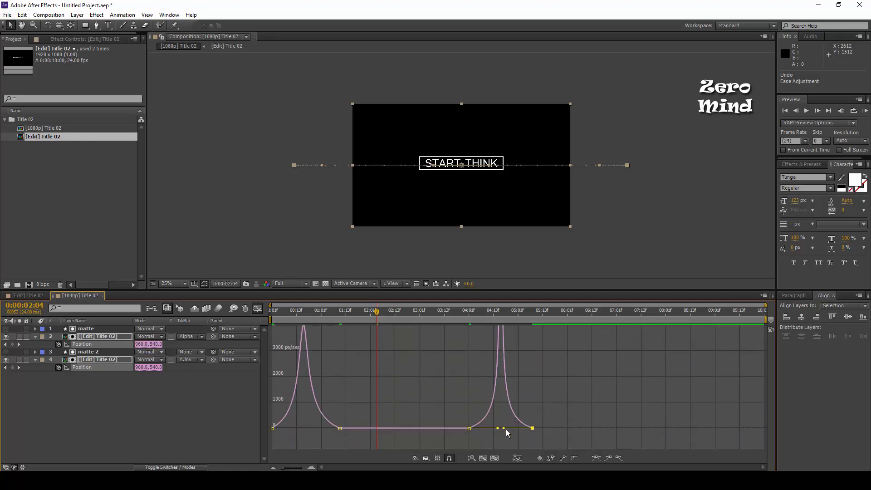
pyautogui.moveTo(498, 428); pyautogui.dragTo(499, 450)
pyautogui.hotkey('ctrl', 'z')
pyautogui.scroll(-5, 551, 404)
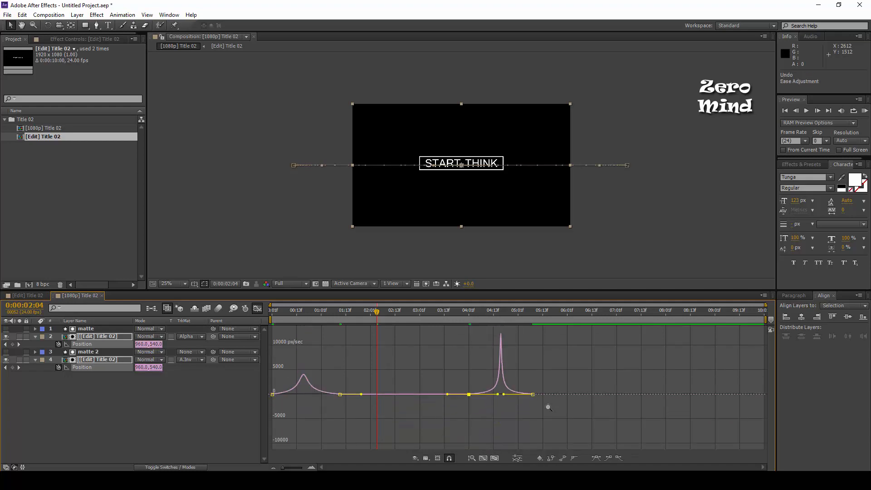
pyautogui.scroll(3, 544, 406)
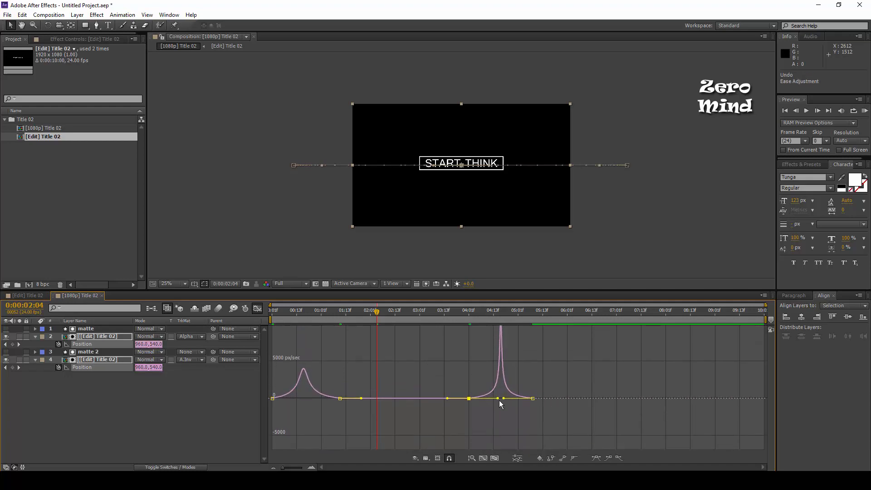
# - Rebalance the second move's ease handles into a centered speed peak of about 4500 px/sec, and preview the composition from the start
pyautogui.moveTo(500, 401); pyautogui.dragTo(486, 405)
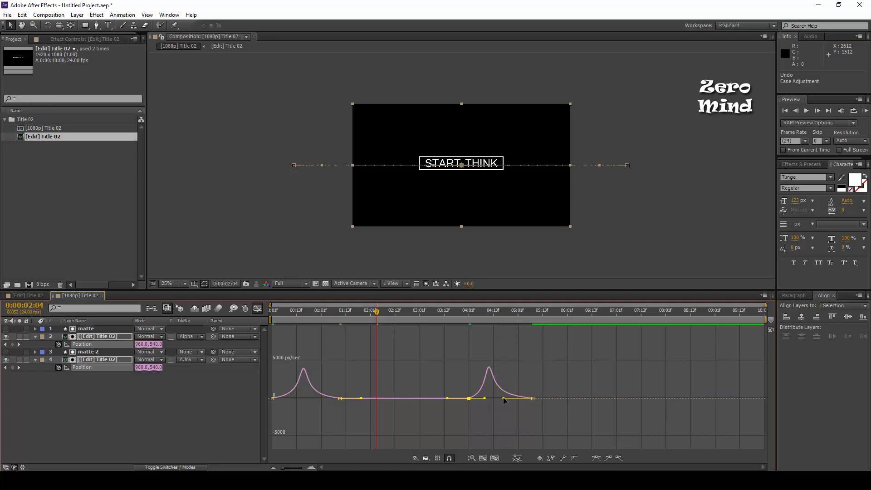
pyautogui.moveTo(504, 399); pyautogui.dragTo(500, 400)
pyautogui.hotkey('ctrl', 'z')
pyautogui.moveTo(556, 381); pyautogui.dragTo(486, 399)
pyautogui.moveTo(557, 391); pyautogui.dragTo(493, 398)
pyautogui.moveTo(546, 405); pyautogui.dragTo(508, 398)
pyautogui.click(494, 417)
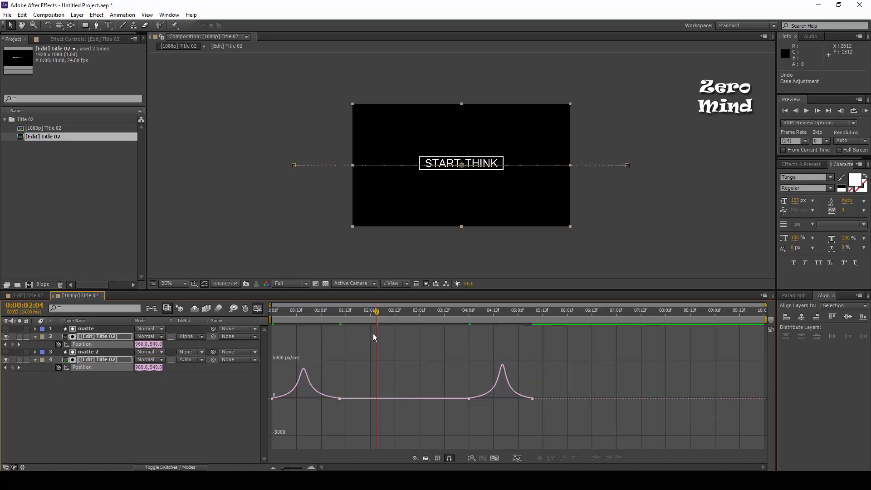
pyautogui.moveTo(377, 312); pyautogui.dragTo(273, 312)
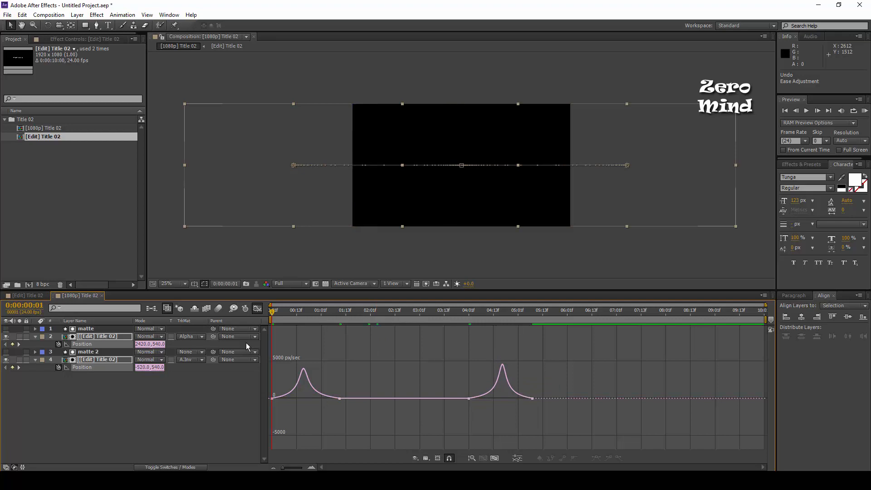
pyautogui.press('KP_0')
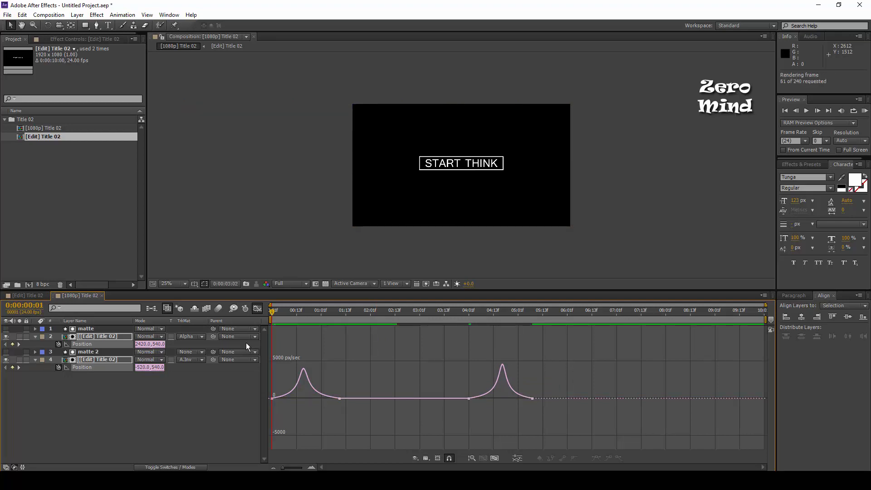